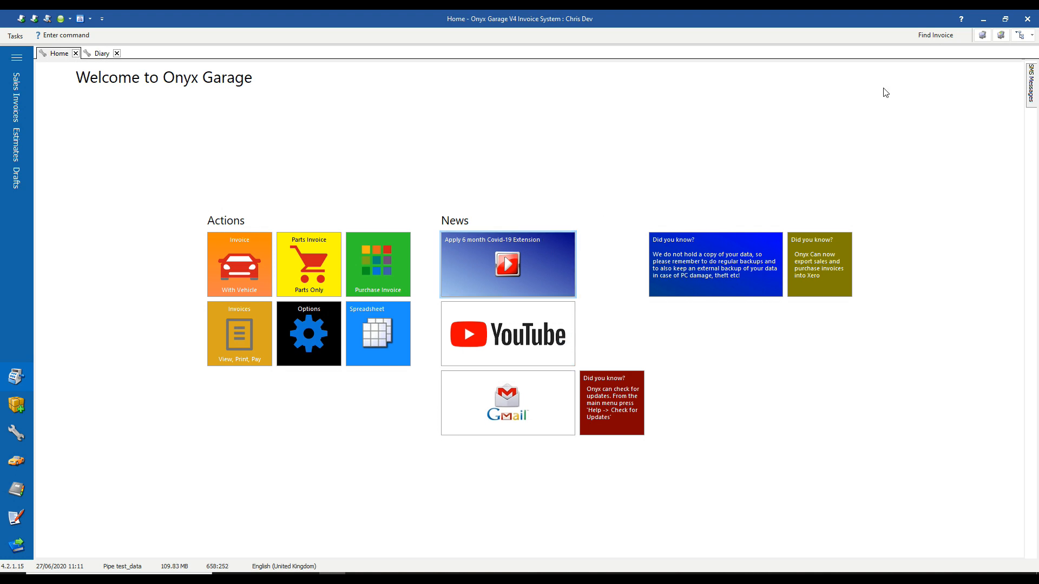
# Open the main menu on the top-right toolbar to reach the sales options.
pyautogui.click(1031, 35)
pyautogui.moveTo(1000, 49)
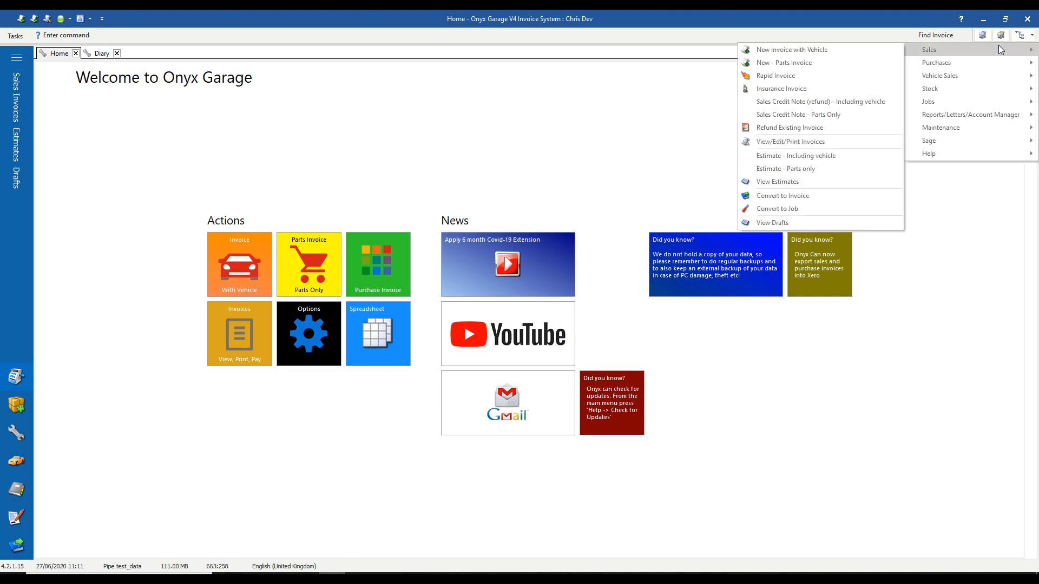
pyautogui.click(799, 156)
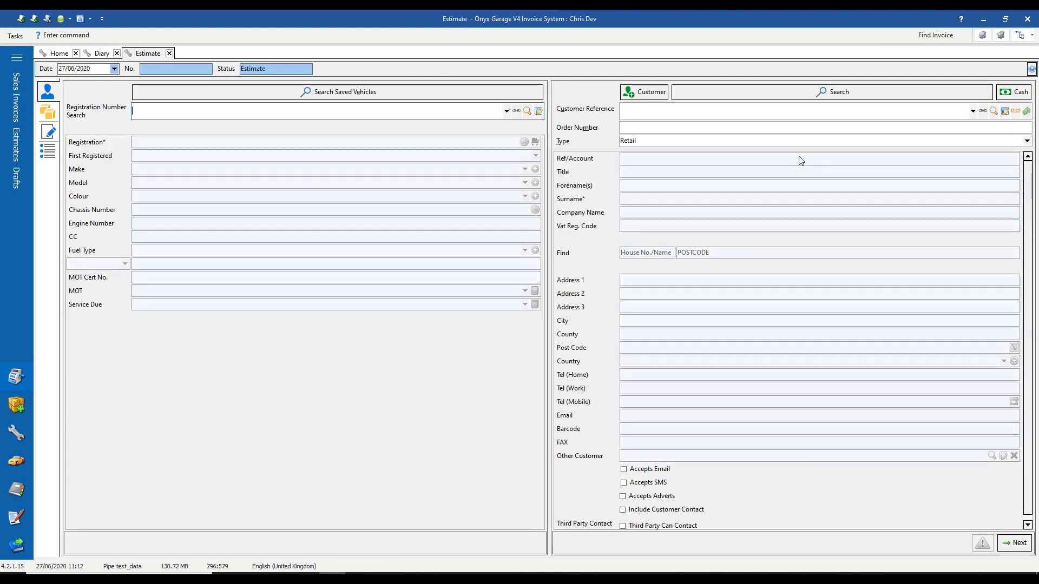
pyautogui.write('PE06O')
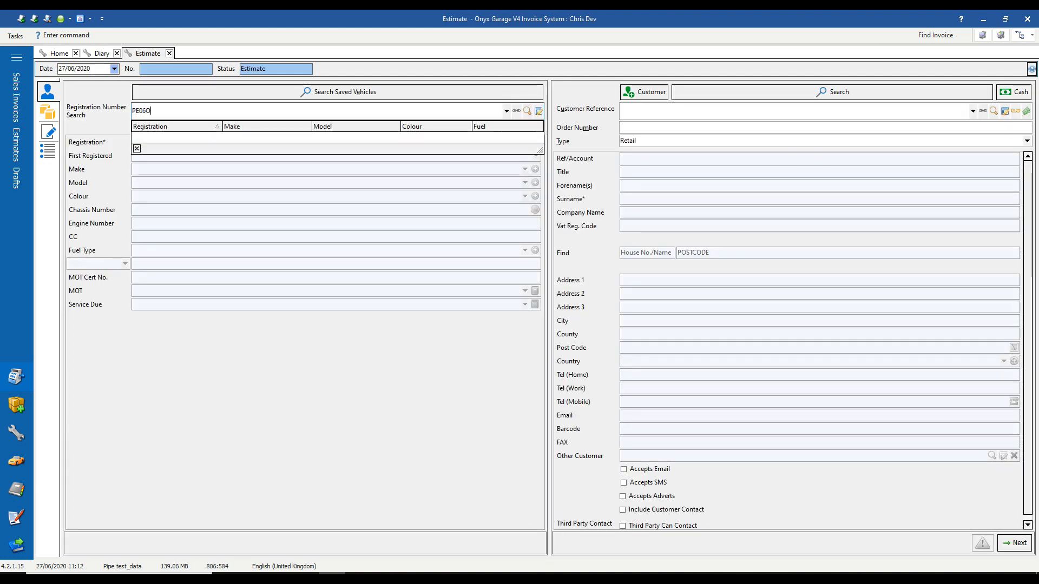
pyautogui.write('JS')
pyautogui.press('Return')
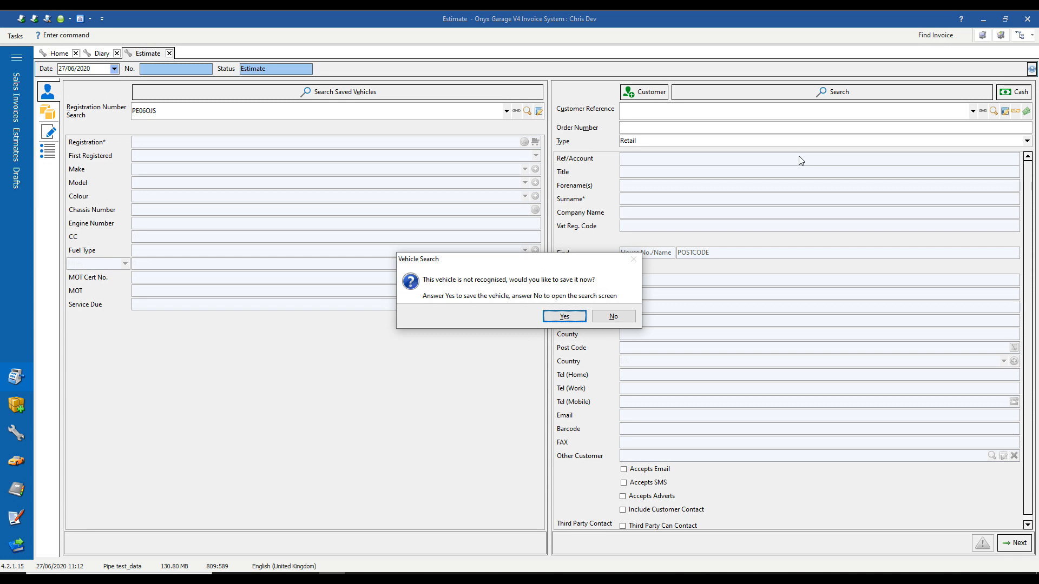
pyautogui.click(563, 317)
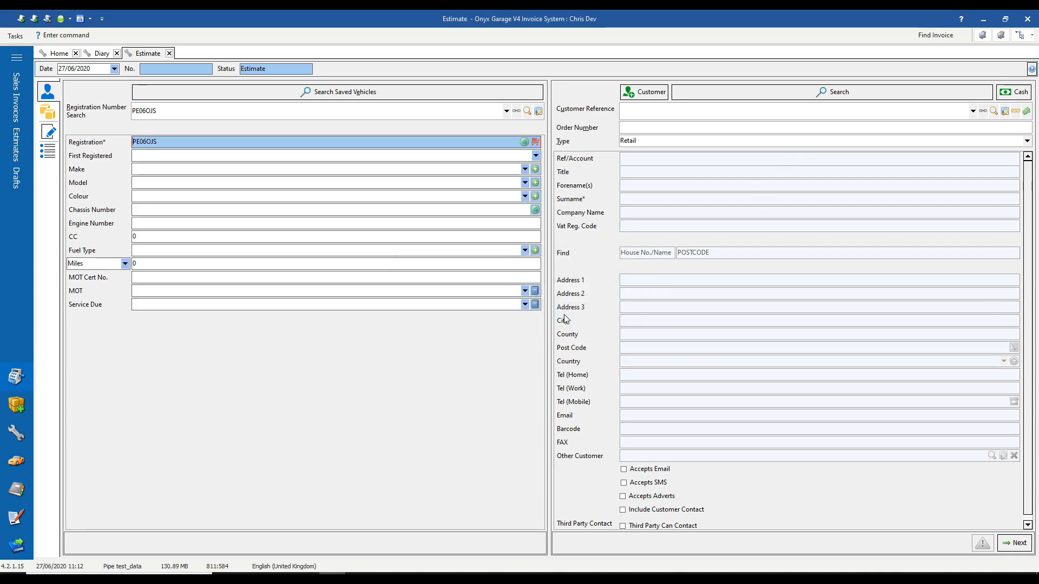
# Browse the vehicle makes list and close it without choosing a make.
pyautogui.click(524, 169)
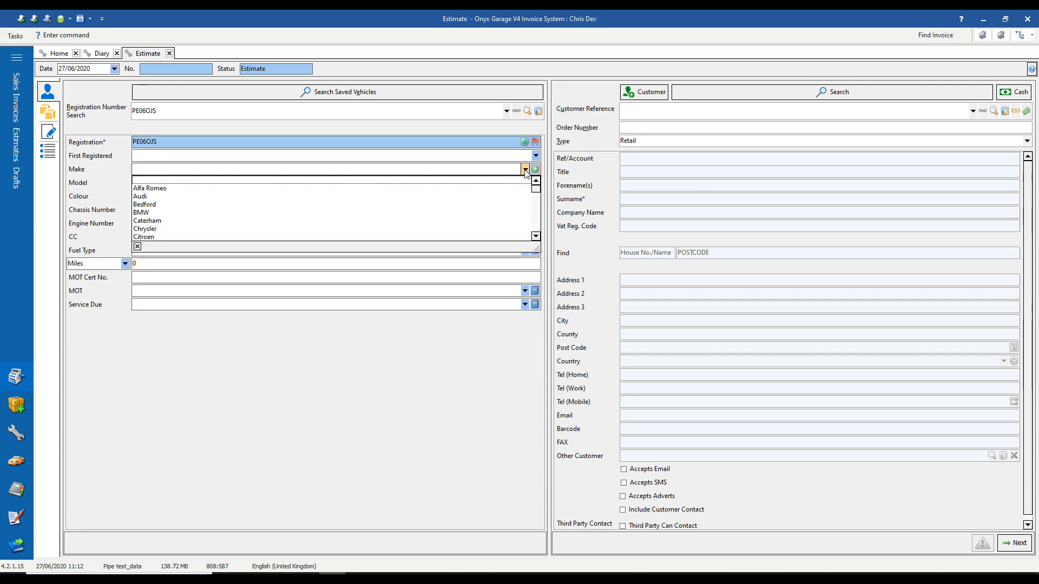
pyautogui.scroll(-8, 413, 199)
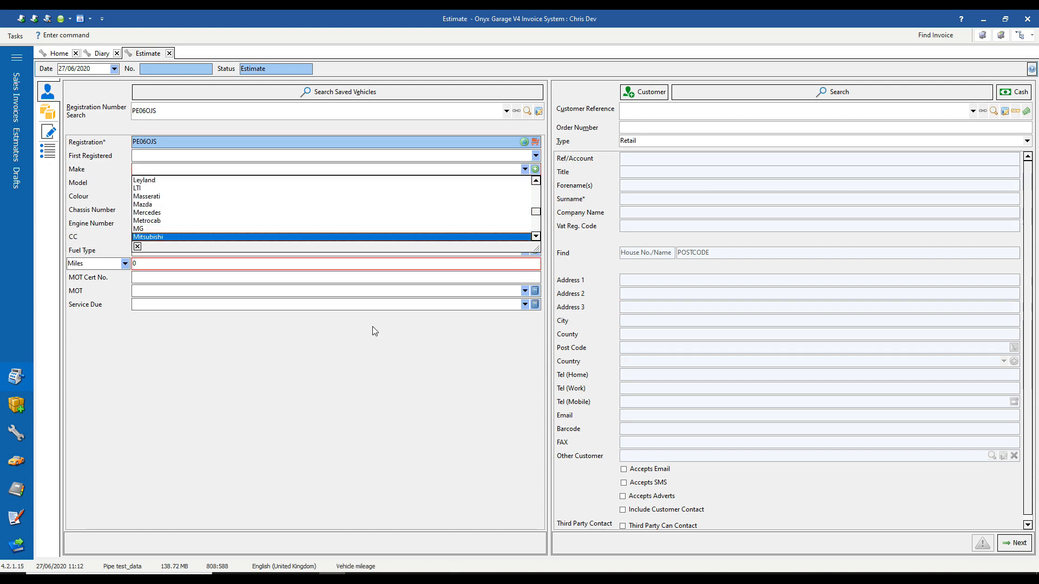
pyautogui.click(356, 409)
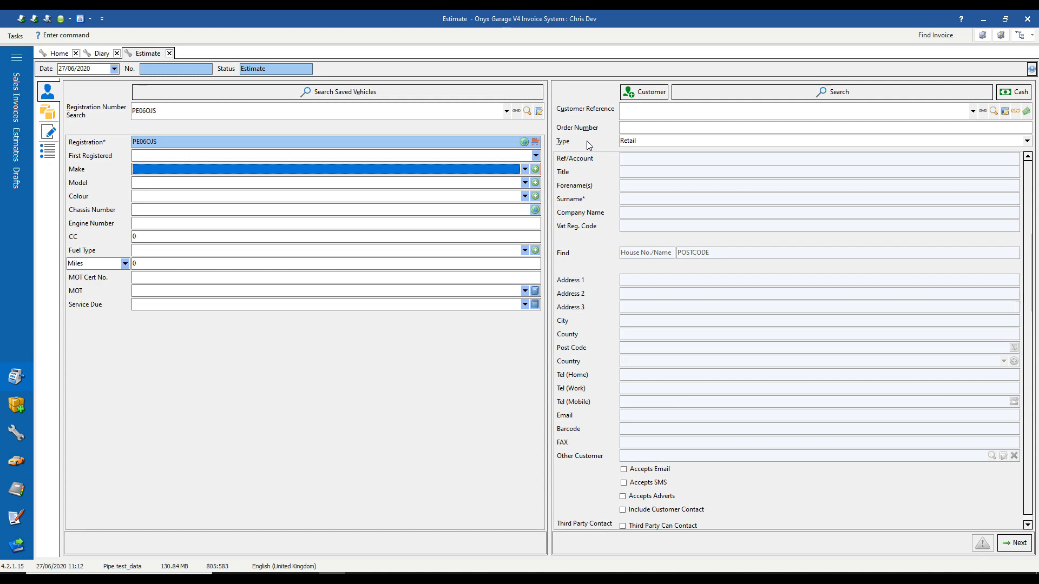
# Fill Peugeot 107 Urban details from the online registration lookup and enter 12345 miles.
pyautogui.click(524, 143)
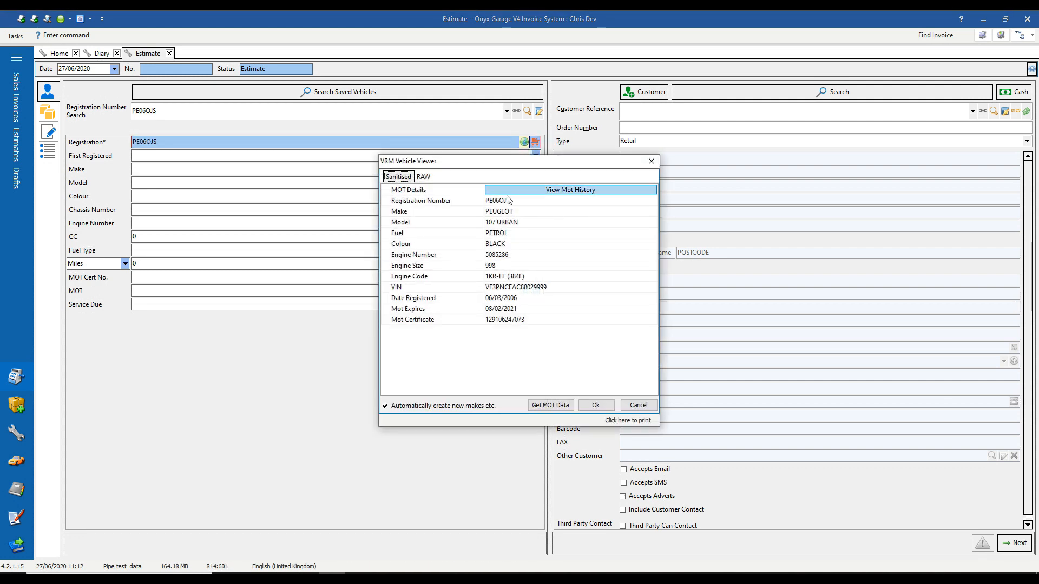
pyautogui.click(596, 405)
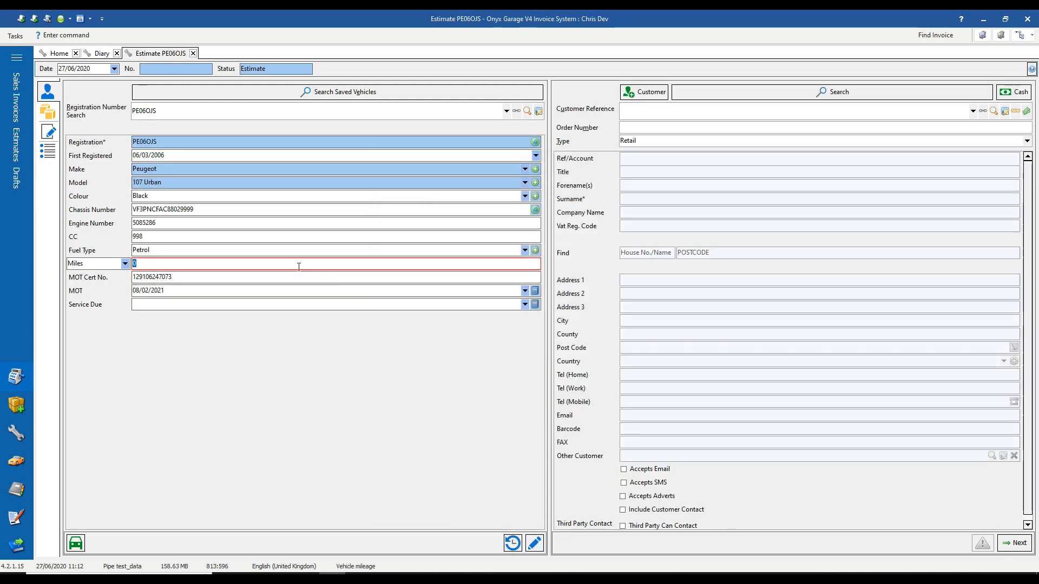
pyautogui.write('12345')
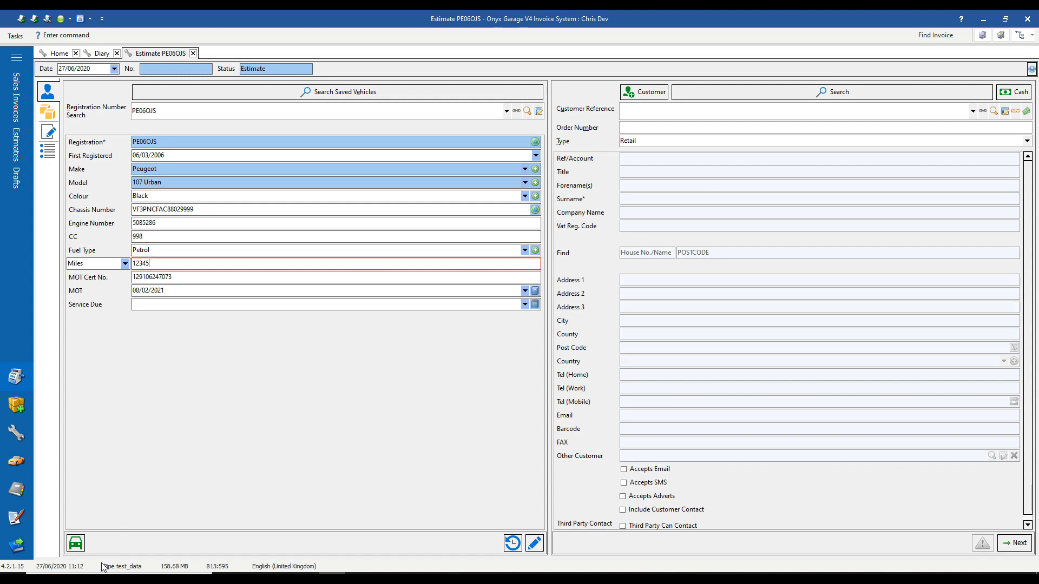
pyautogui.click(79, 545)
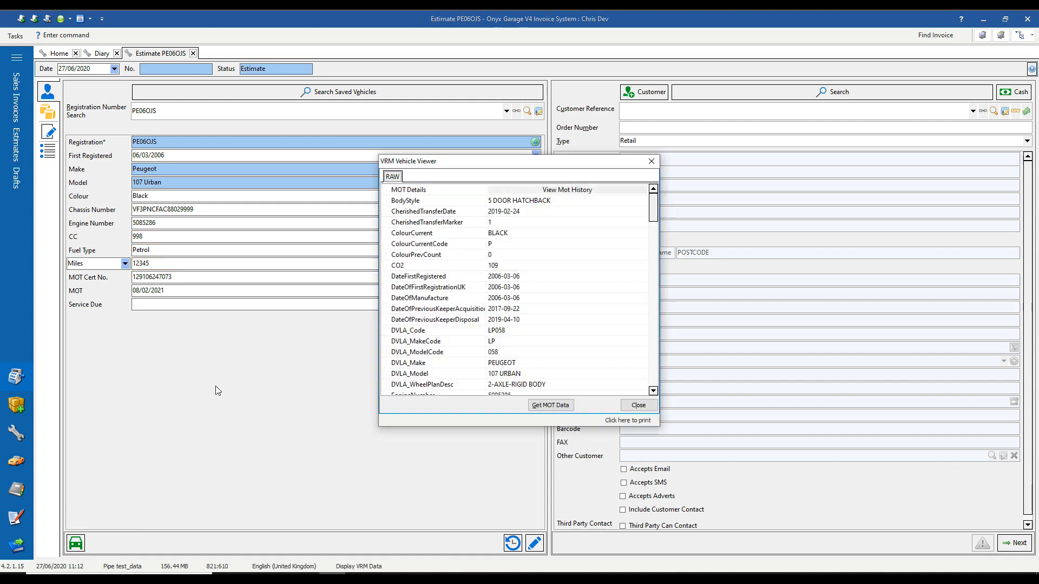
pyautogui.scroll(-2, 453, 280)
pyautogui.scroll(-20, 460, 287)
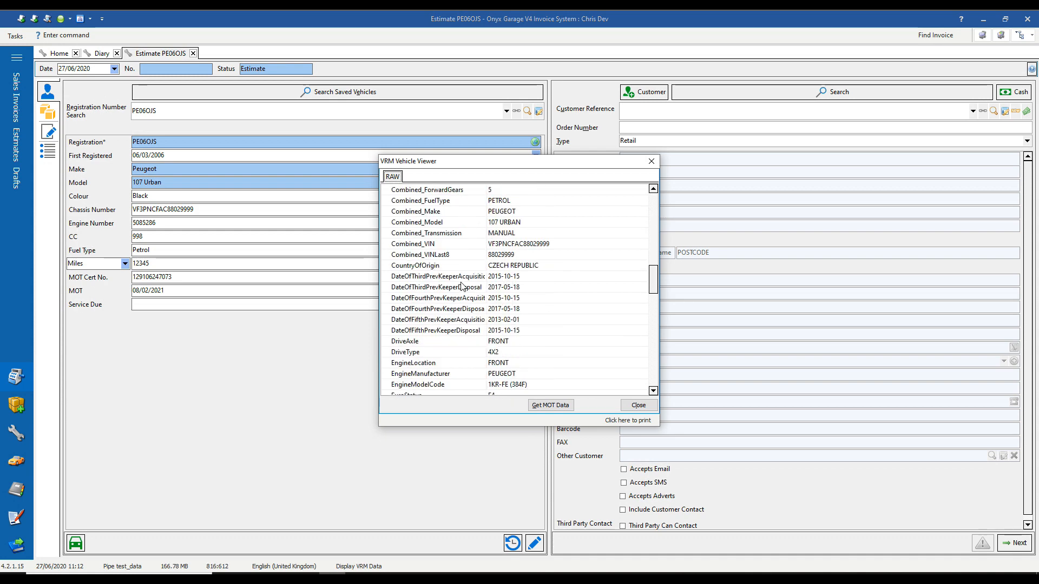
pyautogui.scroll(20, 474, 298)
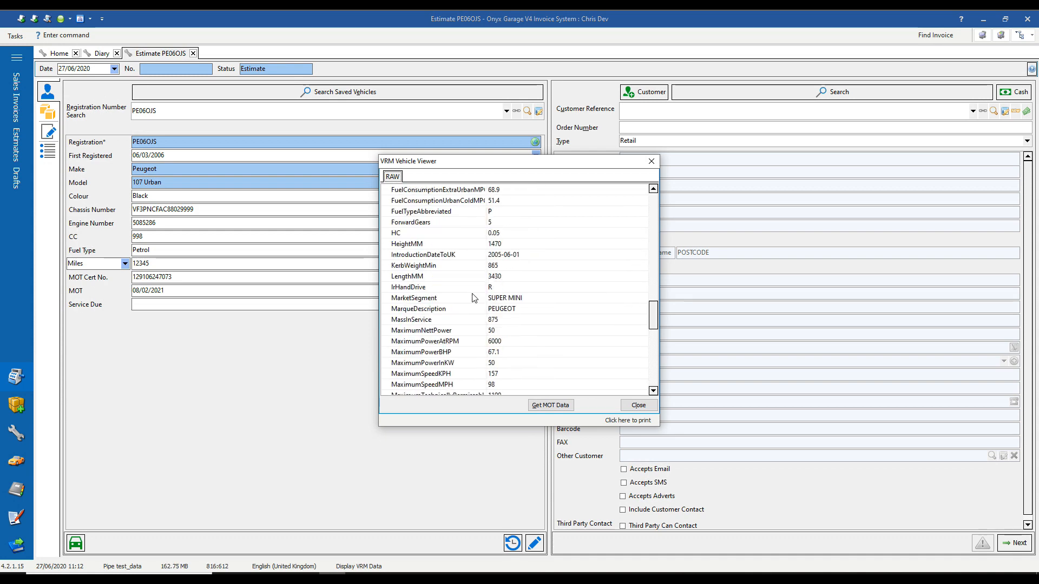
pyautogui.scroll(-10, 475, 292)
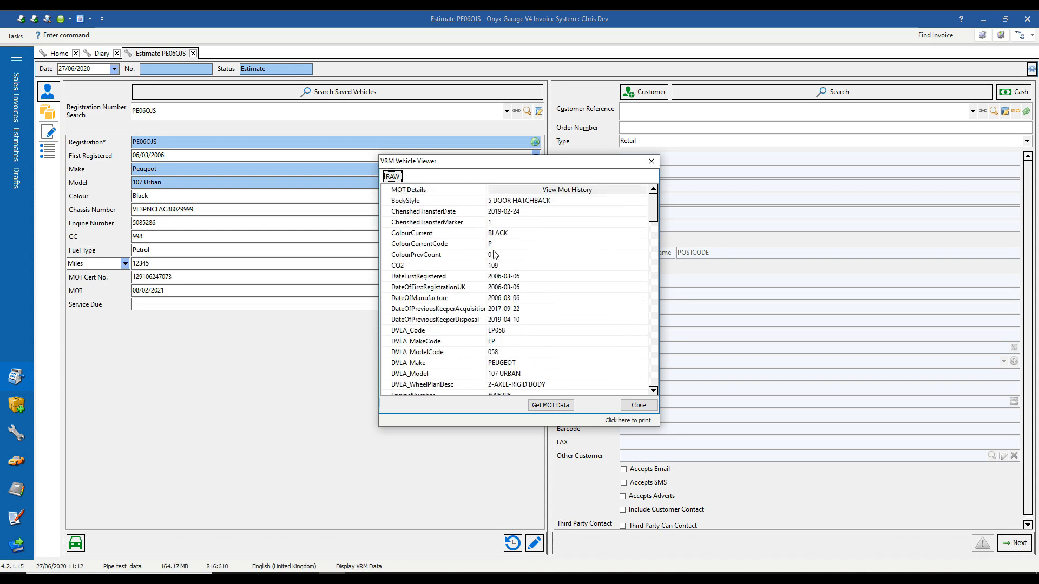
pyautogui.click(537, 191)
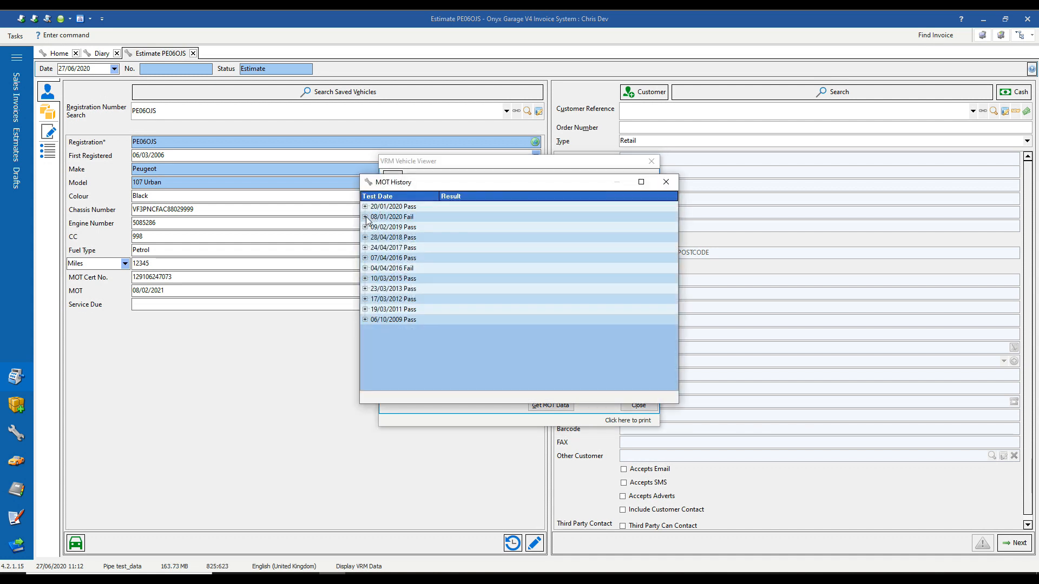
pyautogui.click(366, 217)
pyautogui.click(464, 240)
pyautogui.click(456, 259)
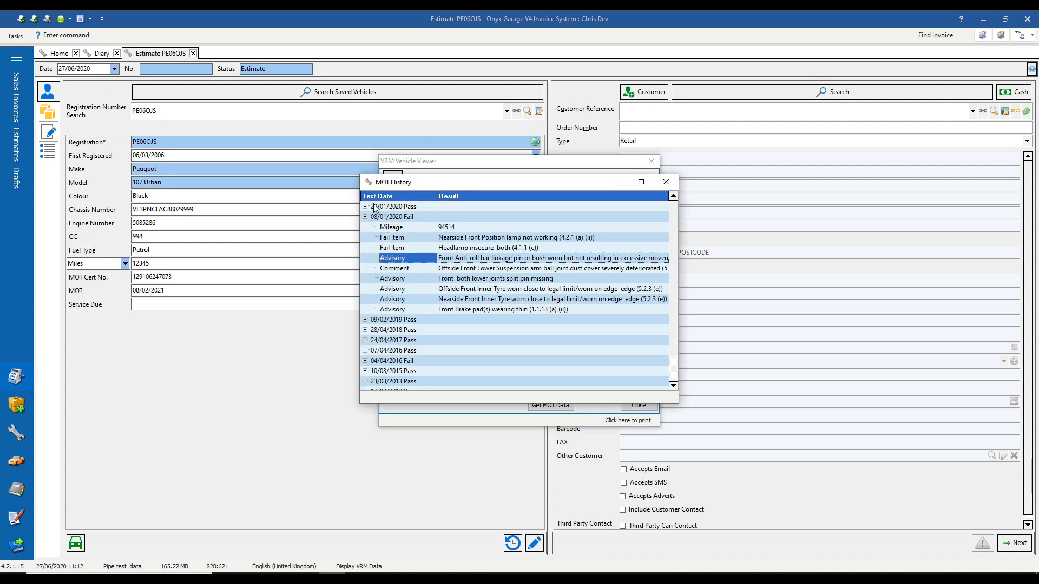
pyautogui.click(366, 207)
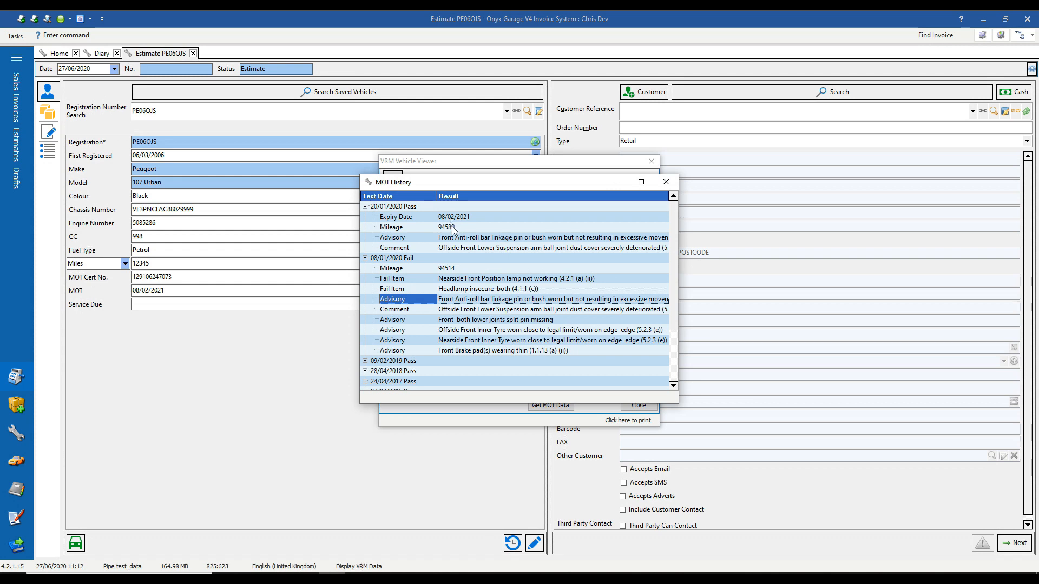
pyautogui.click(508, 227)
pyautogui.click(665, 183)
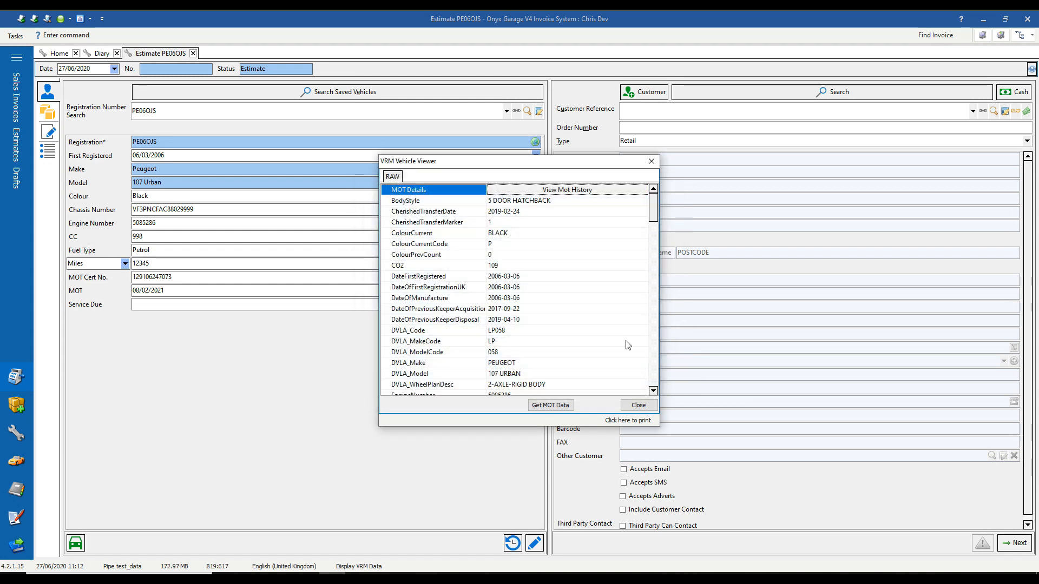
pyautogui.click(623, 406)
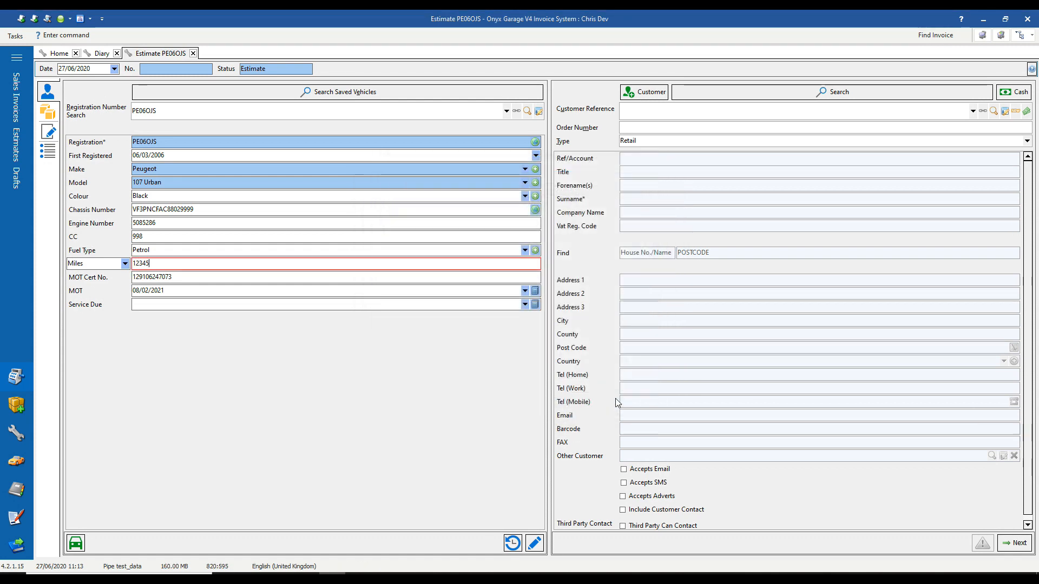
# Look up the customer reference and confirm creating a new retail customer account.
pyautogui.click(652, 111)
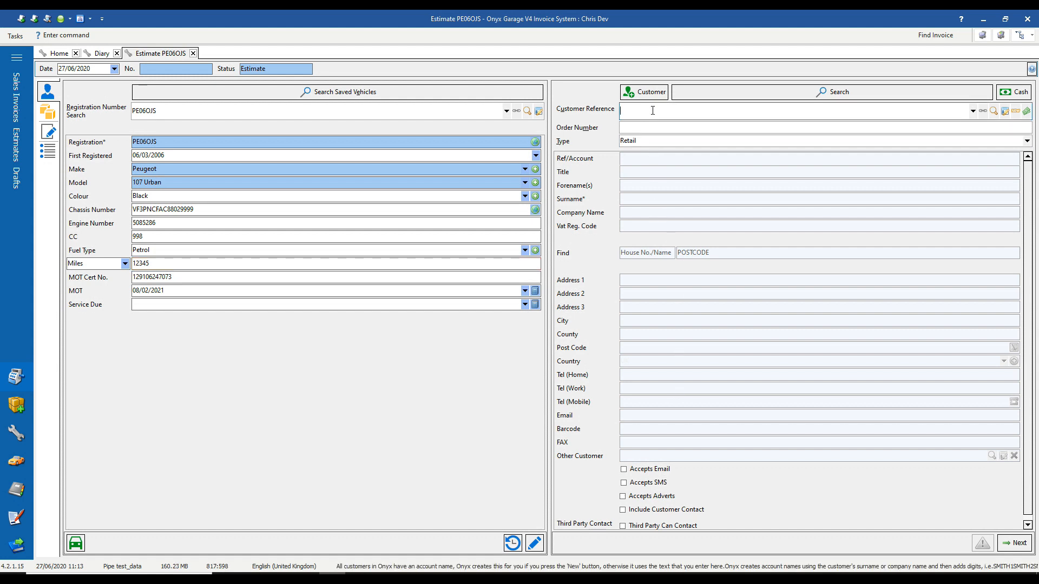
pyautogui.write('SMITH')
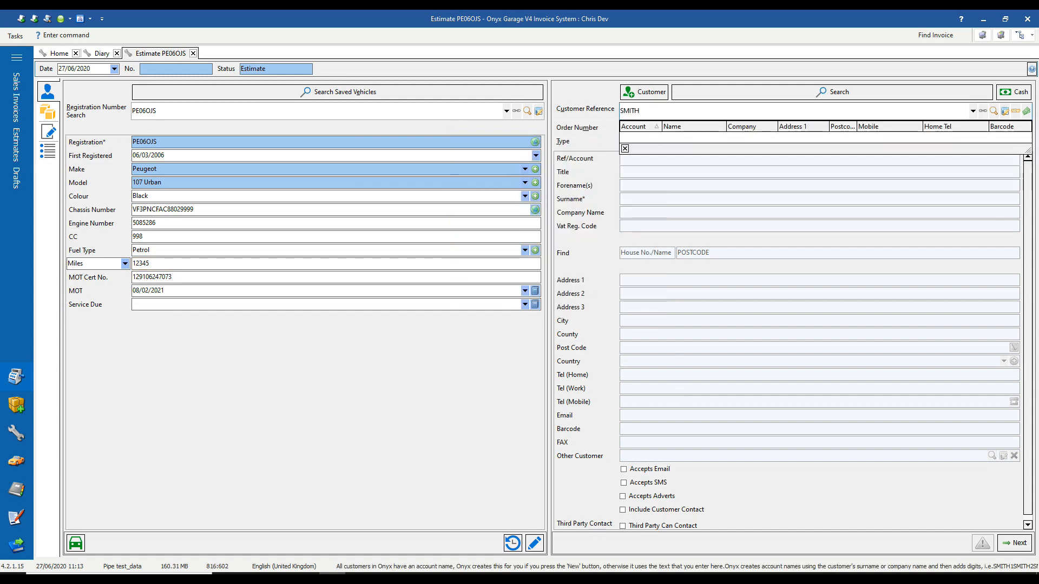
pyautogui.press('Return')
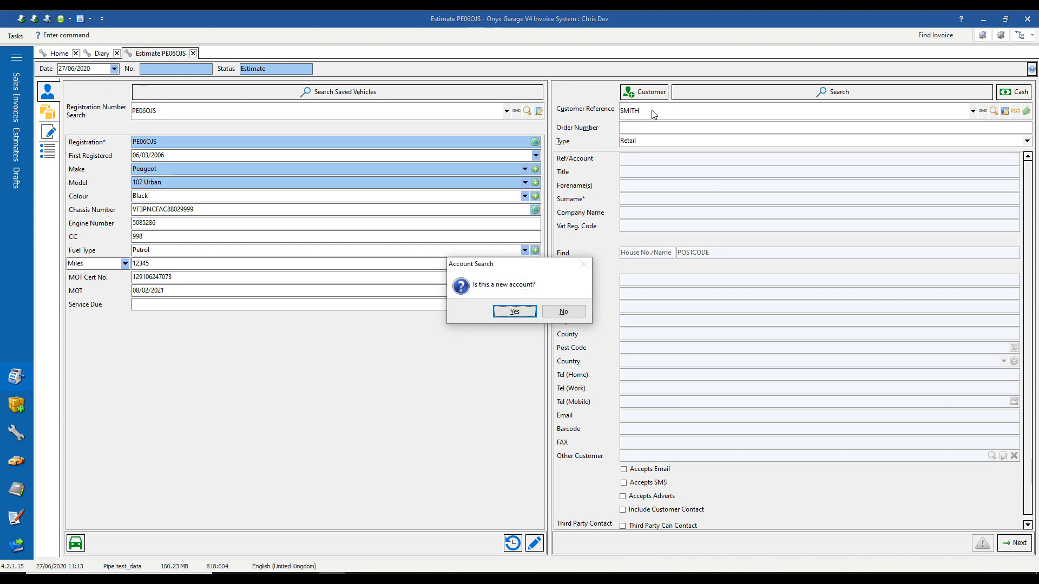
pyautogui.click(522, 316)
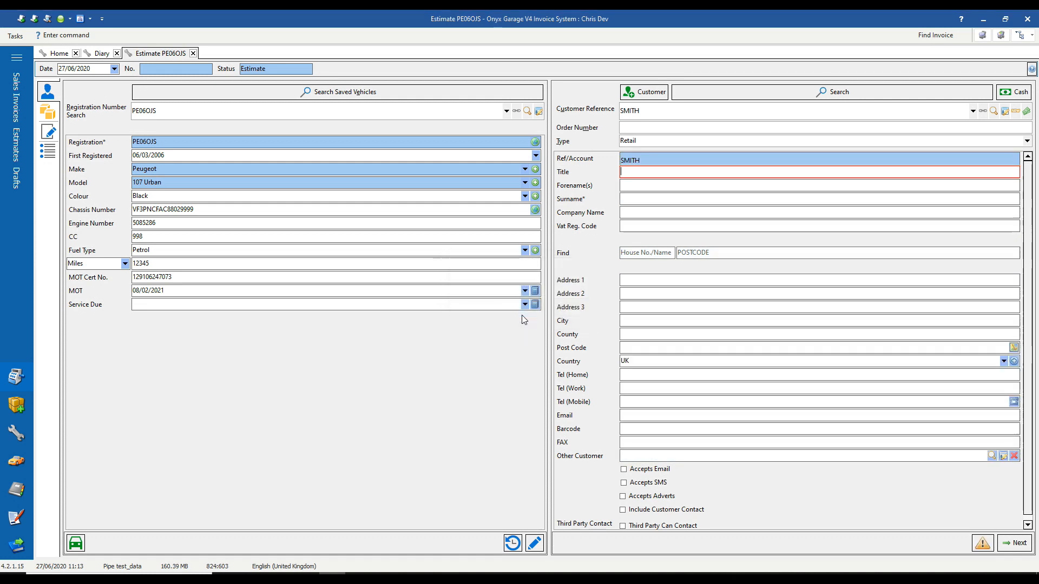
# Enter the customer's title, forename and surname, and fill the address from the postcode.
pyautogui.press('Tab')
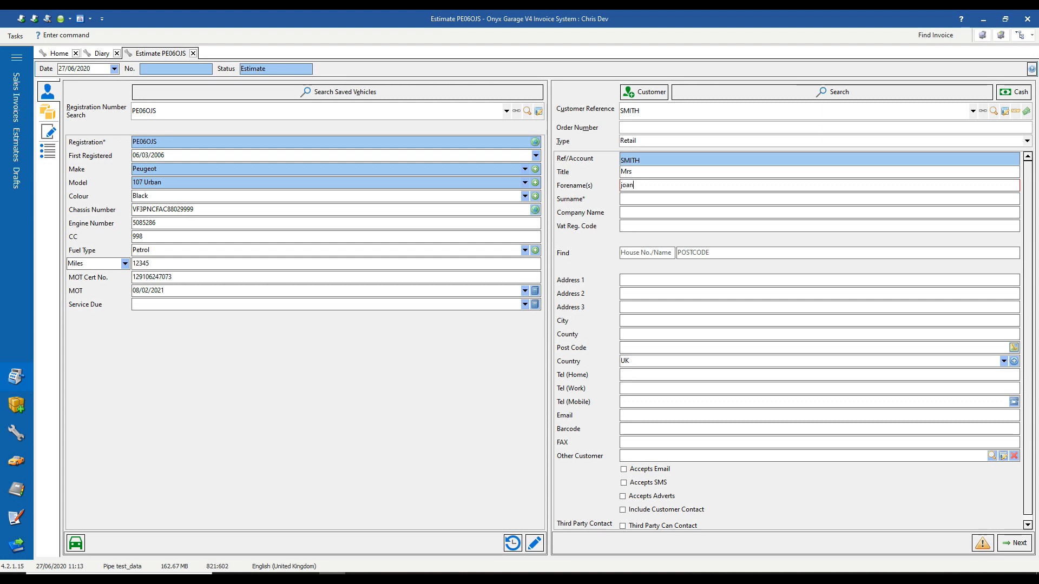
pyautogui.press('Tab')
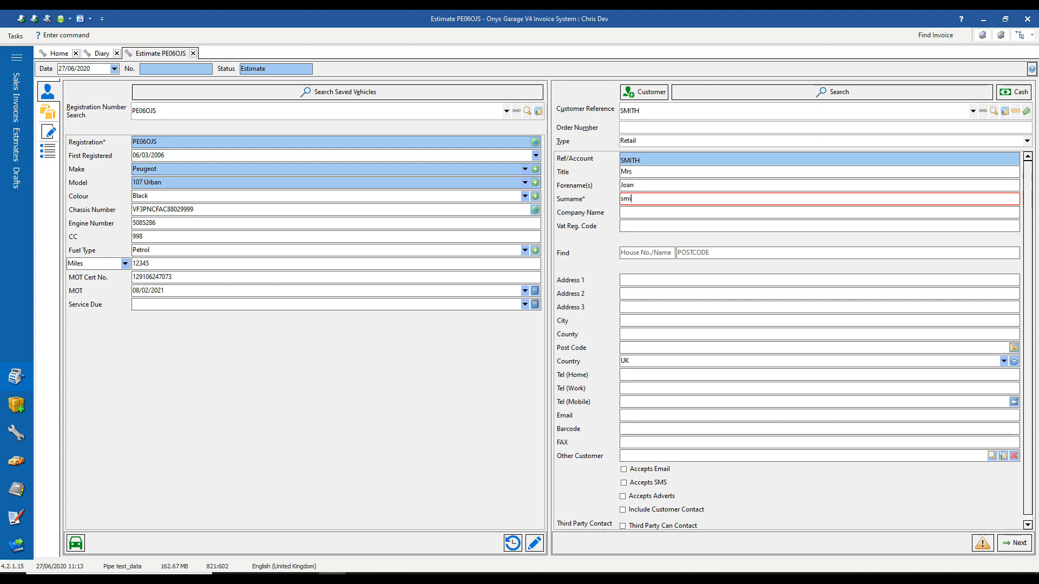
pyautogui.press('Tab')
pyautogui.press('Tab')
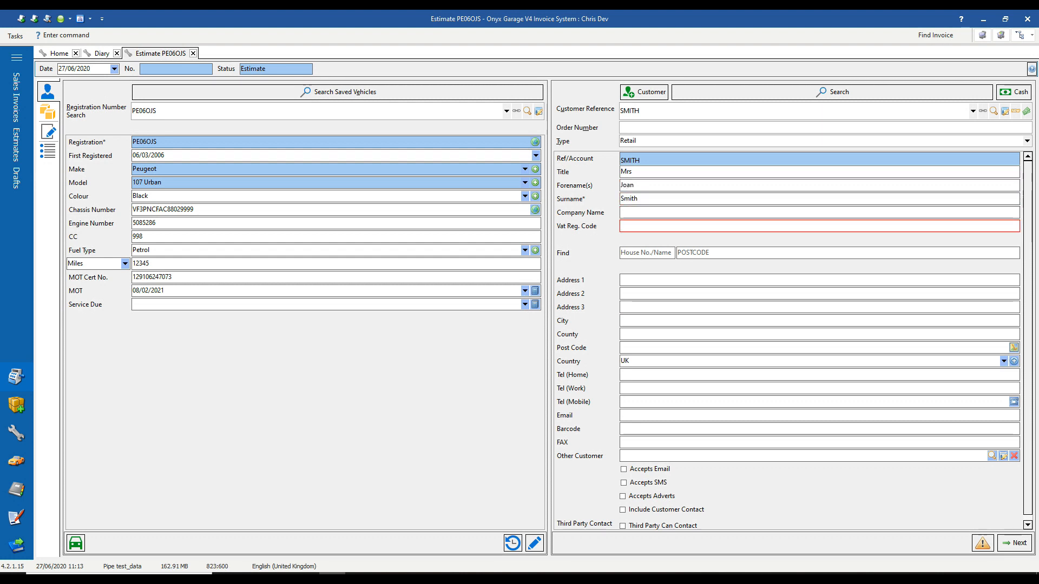
pyautogui.press('Tab')
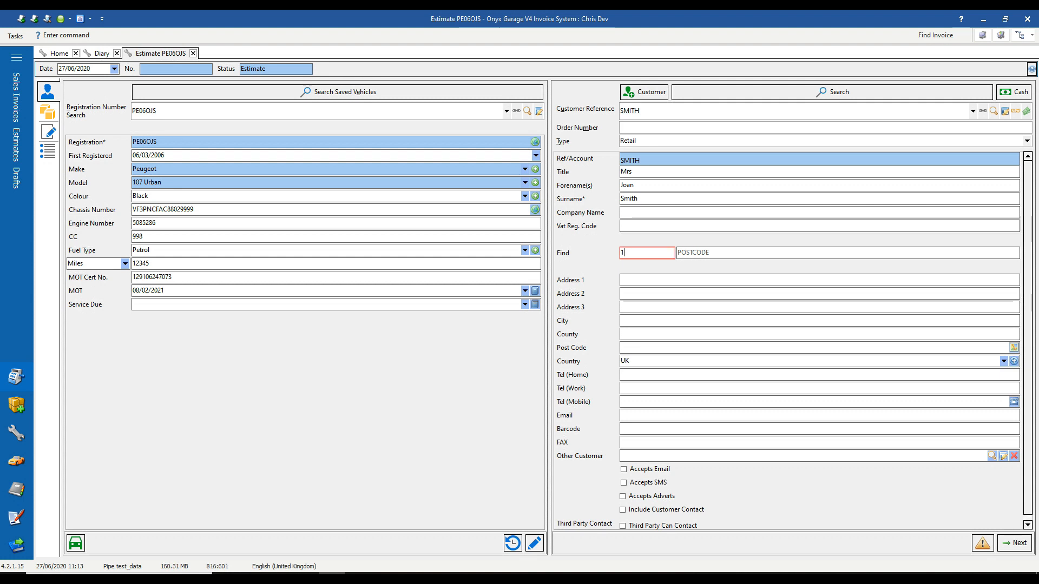
pyautogui.press('Tab')
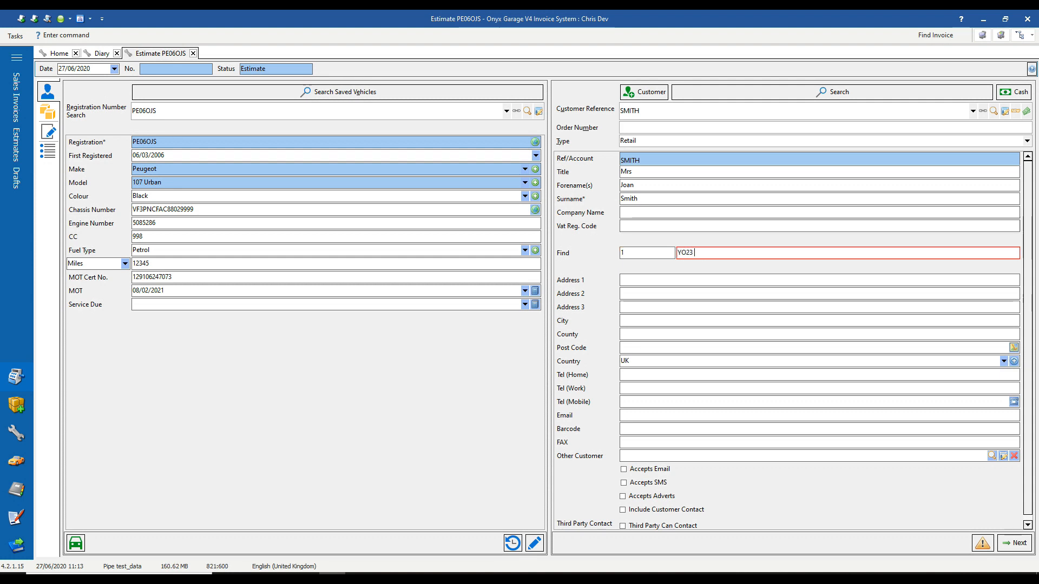
pyautogui.press('Return')
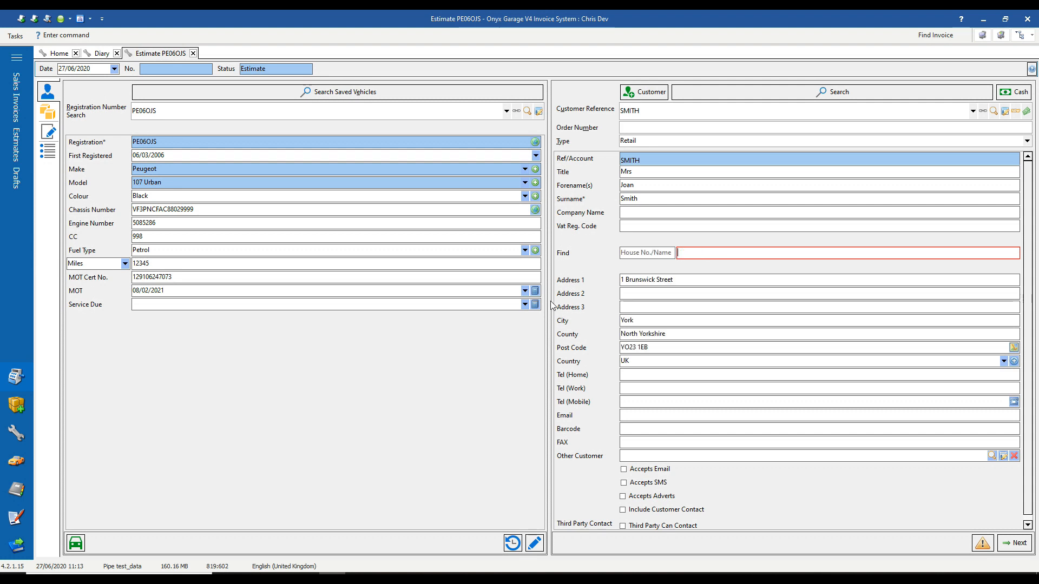
# Enter the customer's mobile number and begin typing their e-mail address.
pyautogui.click(651, 403)
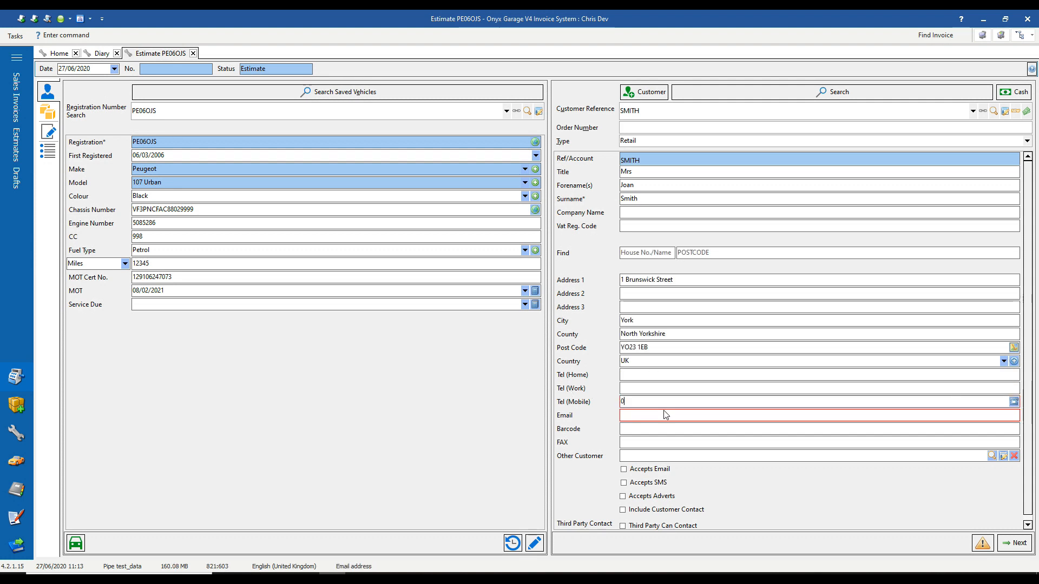
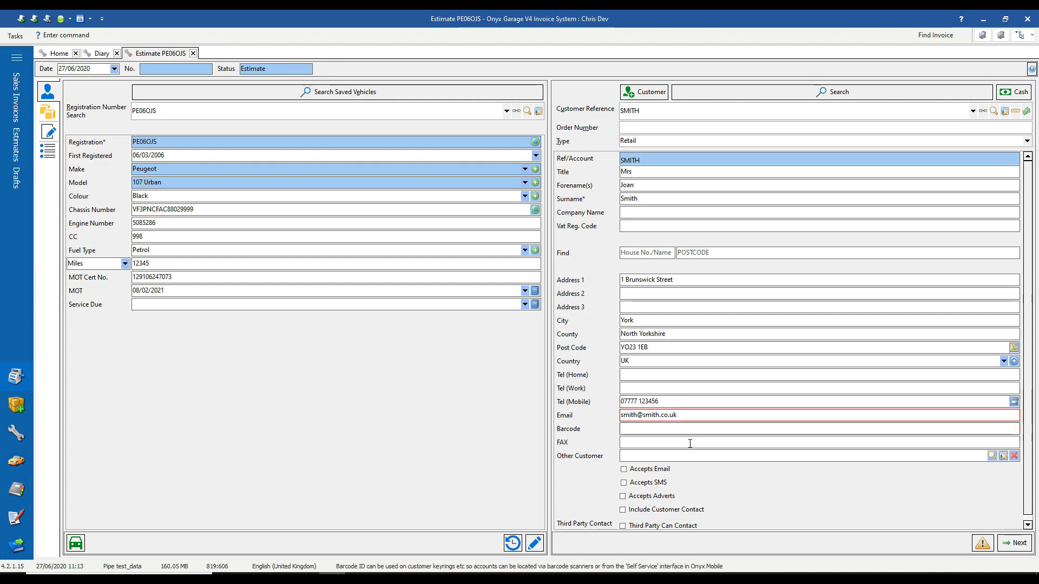
# Tick Include Customer Contact, Accepts SMS and Accepts Email for the new customer.
pyautogui.moveTo(1026, 464); pyautogui.dragTo(1027, 499)
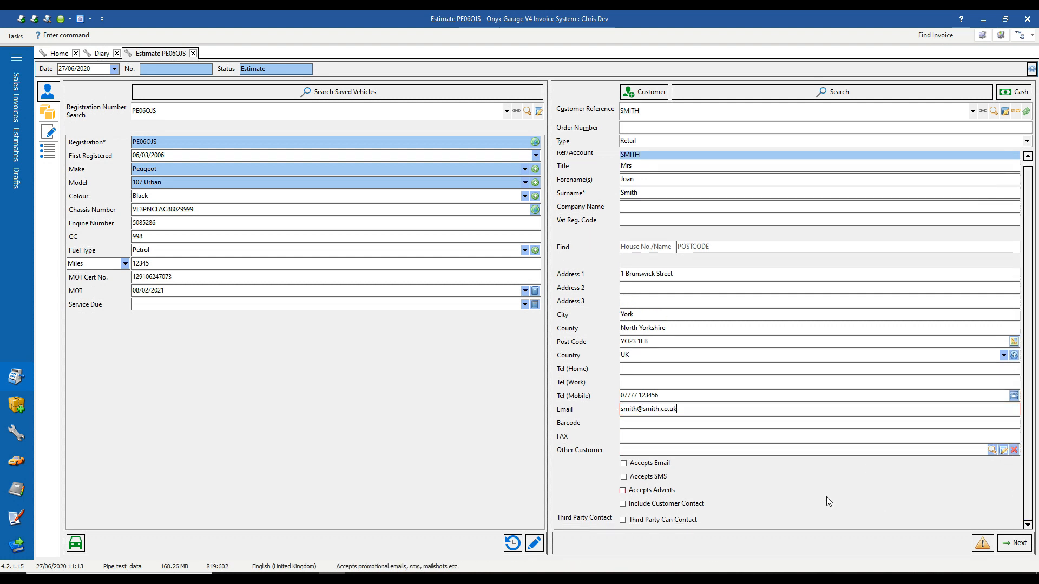
pyautogui.click(623, 504)
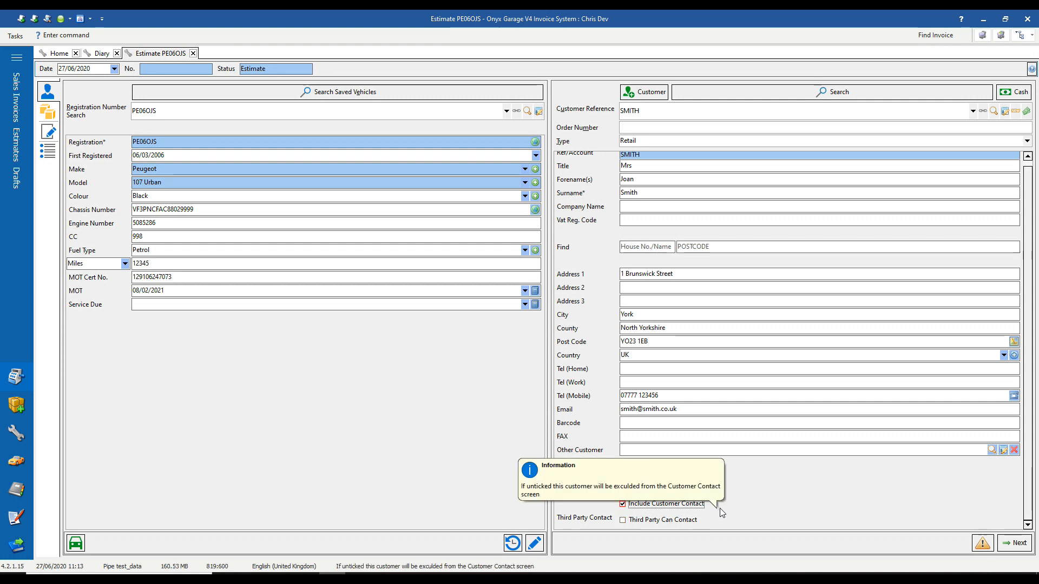
pyautogui.click(624, 476)
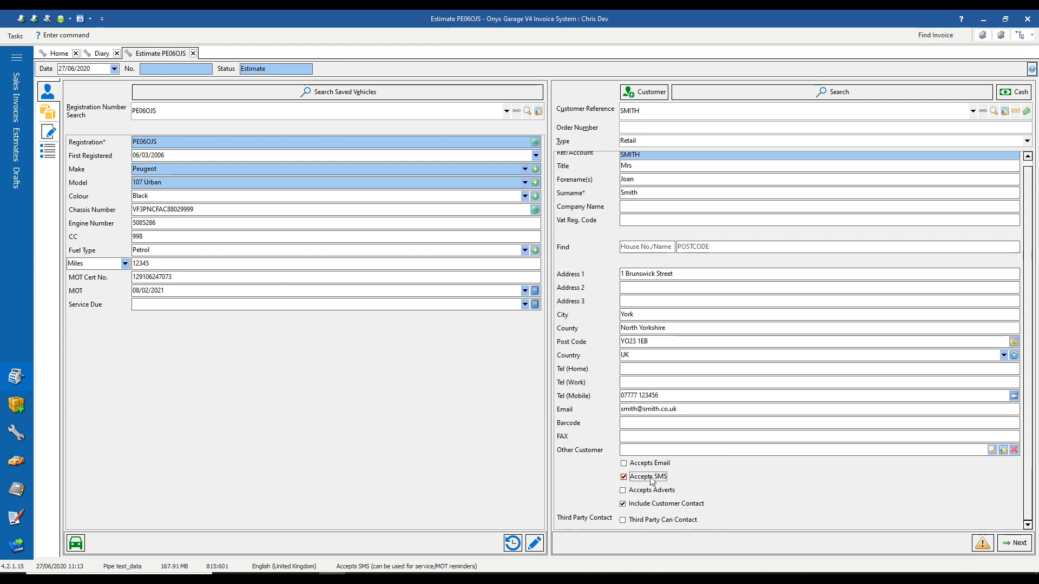
pyautogui.click(633, 464)
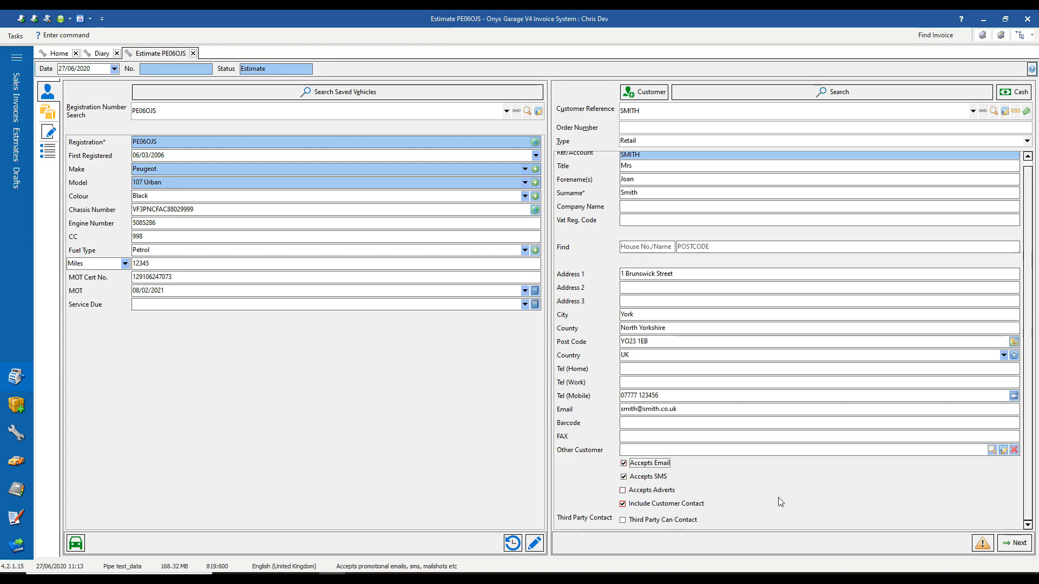
# Save in-person GDPR consent dated 27/06/2020, then continue to the empty parts and labour page.
pyautogui.click(979, 544)
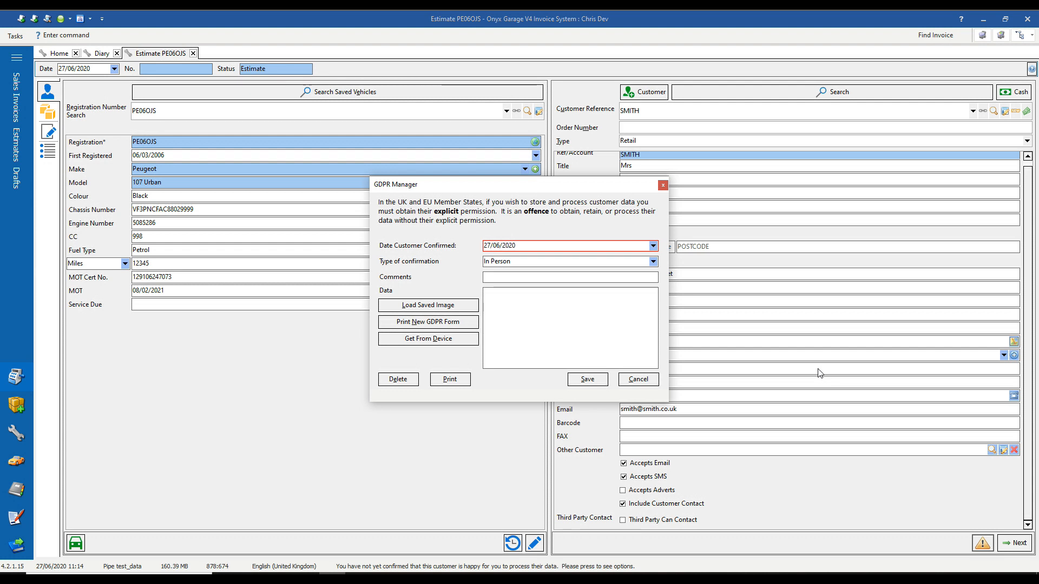
pyautogui.click(592, 381)
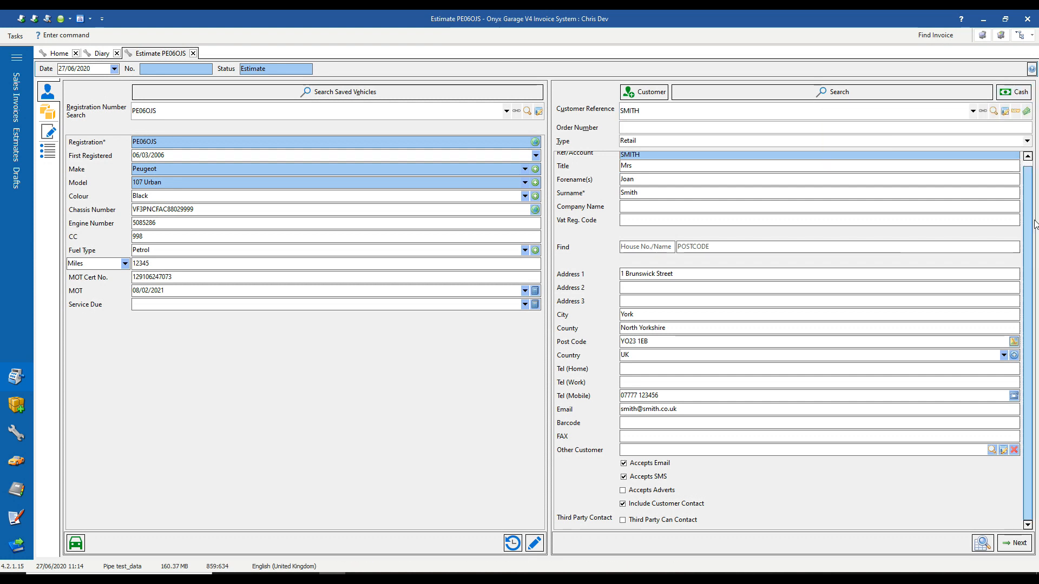
pyautogui.click(1014, 546)
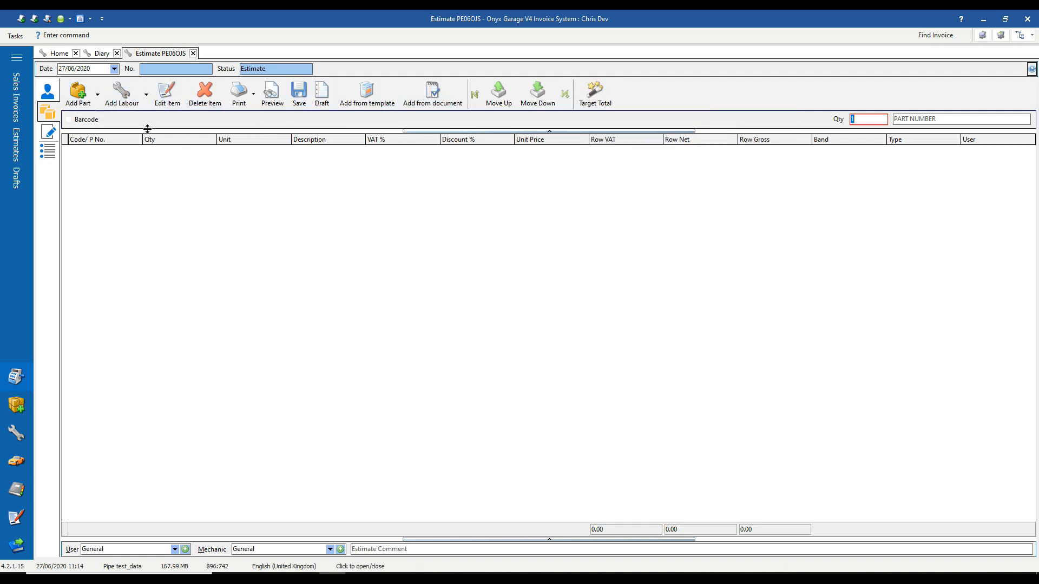
# Add an OIL FILTER line at £6.32 from the commonly used parts list.
pyautogui.click(101, 104)
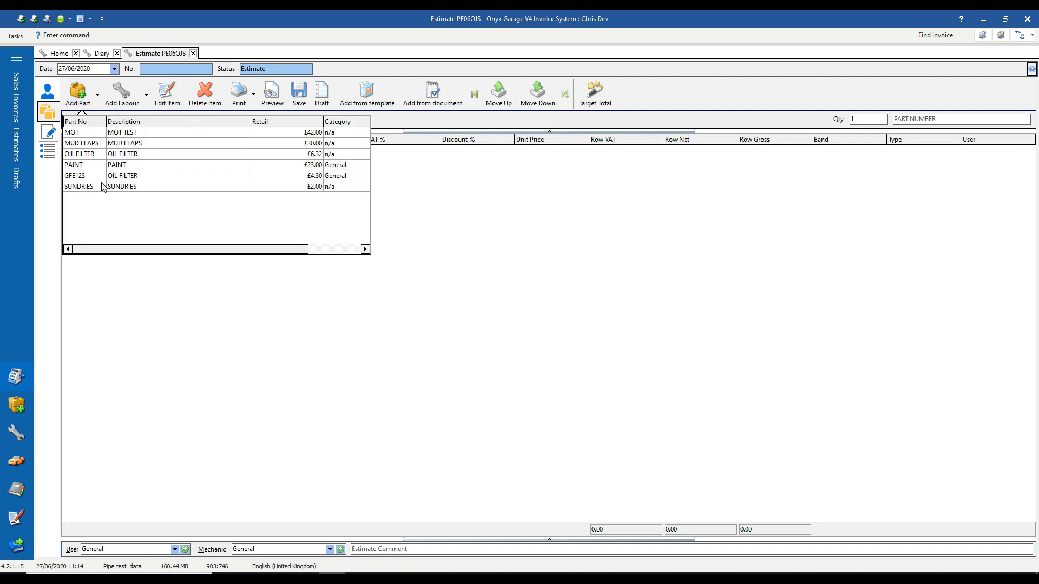
pyautogui.click(146, 95)
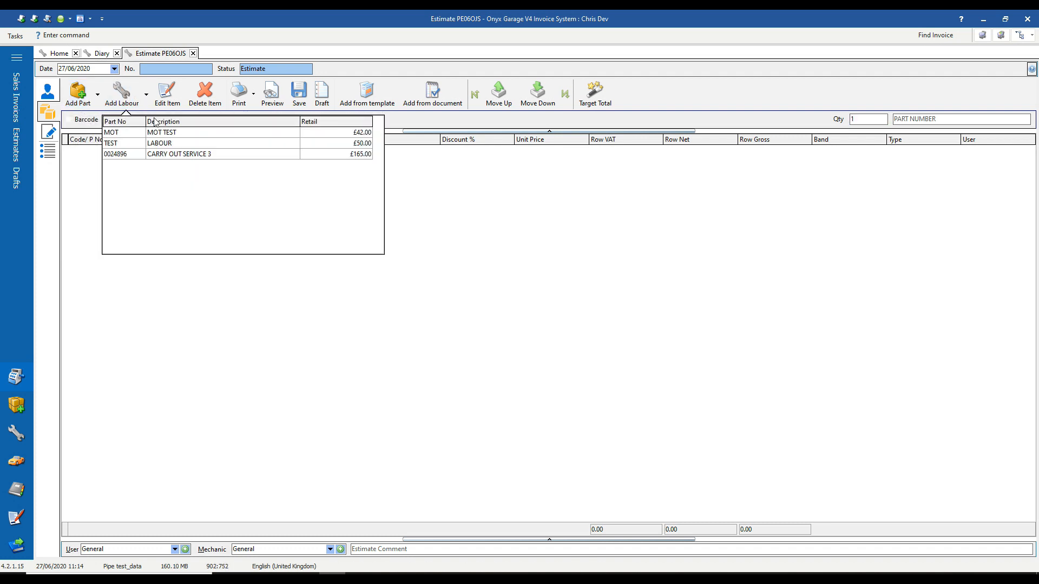
pyautogui.click(97, 100)
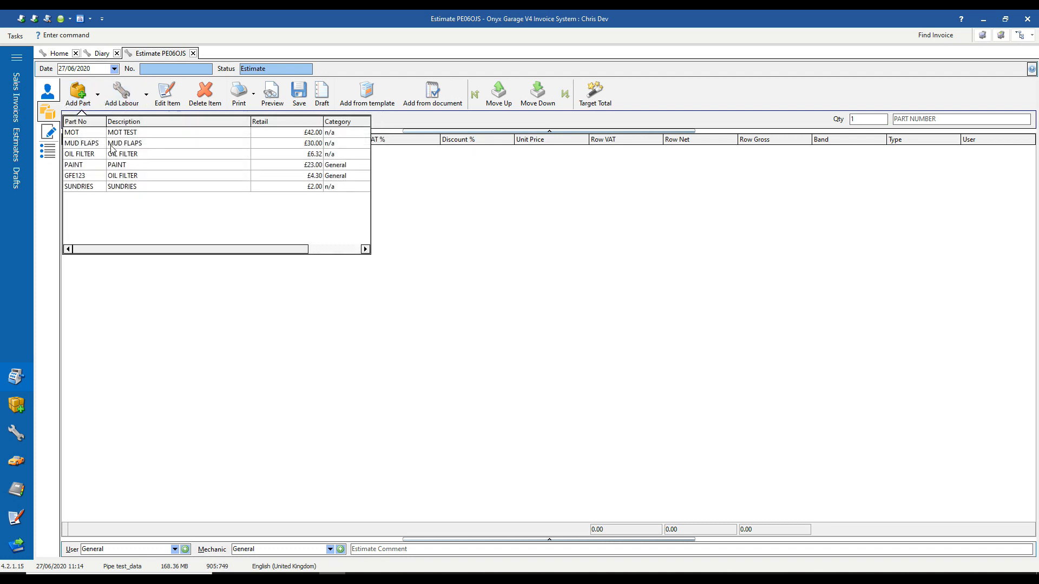
pyautogui.moveTo(136, 248); pyautogui.dragTo(259, 265)
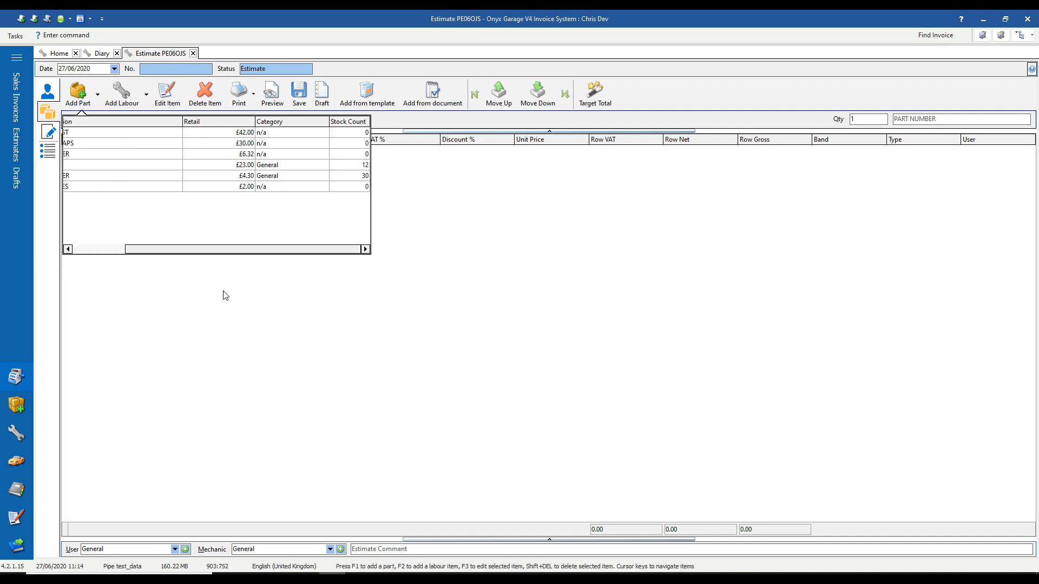
pyautogui.click(225, 294)
pyautogui.click(97, 95)
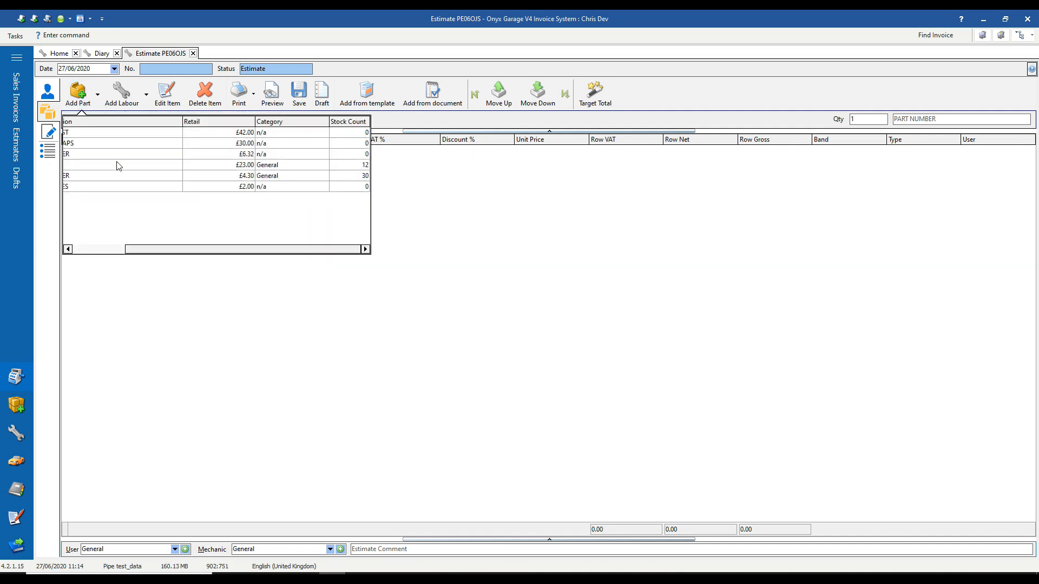
pyautogui.moveTo(165, 250); pyautogui.dragTo(112, 250)
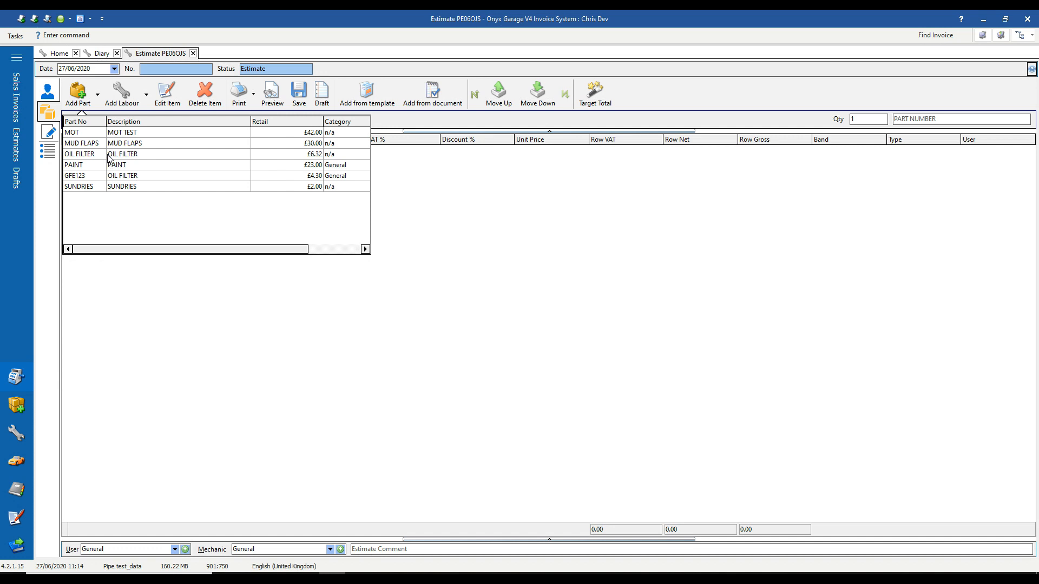
pyautogui.click(110, 158)
pyautogui.click(196, 293)
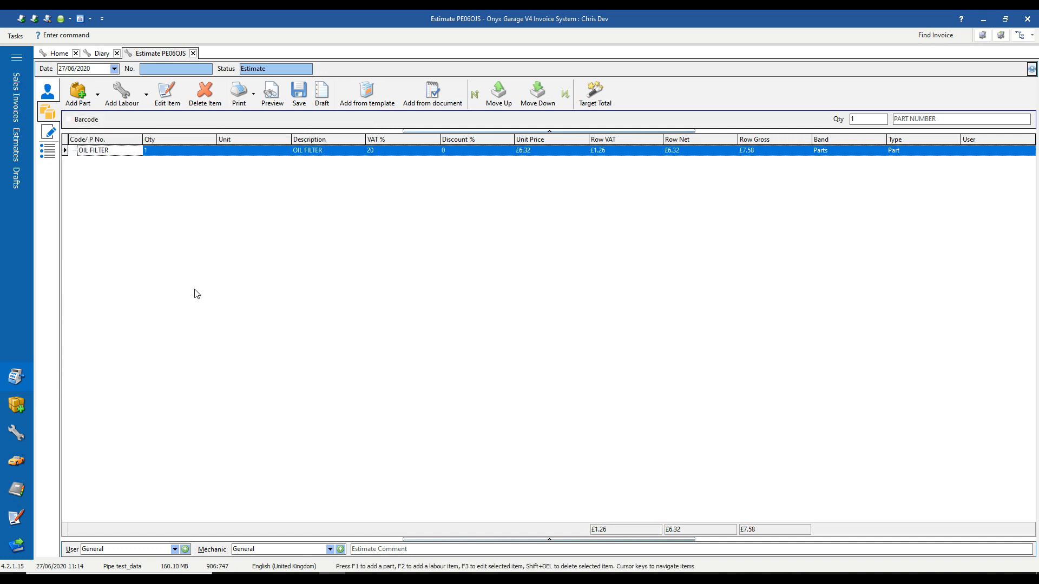
pyautogui.click(79, 96)
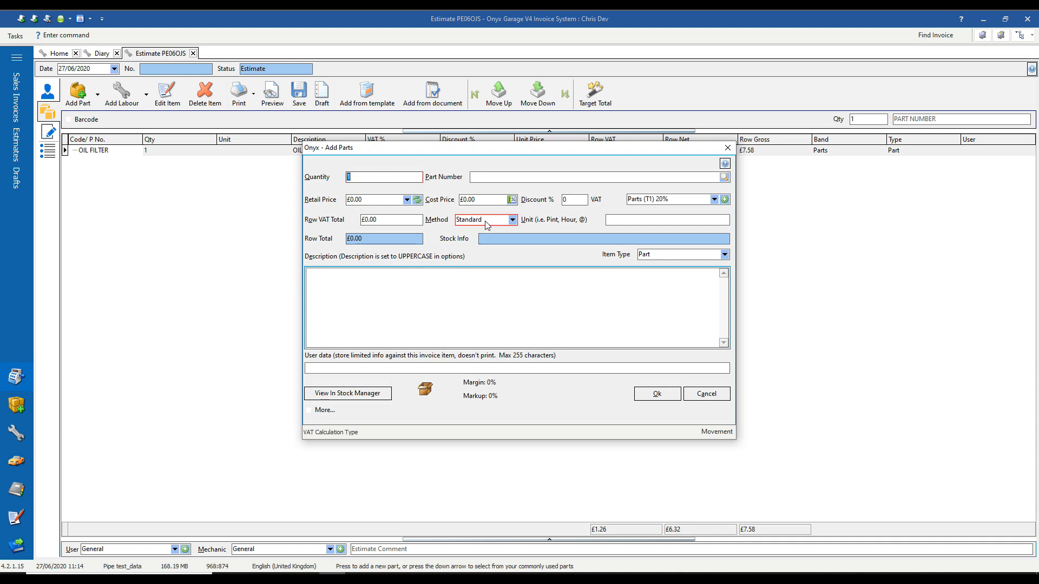
# Add new part W17, 17" WIPER BLADE, retail £15, cost £10, and save it to inventory.
pyautogui.click(475, 177)
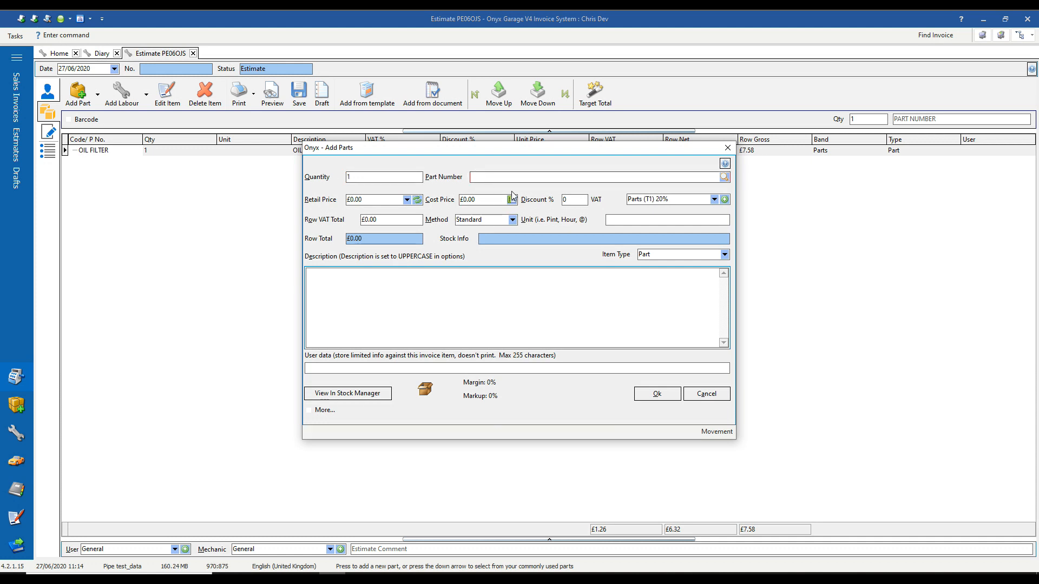
pyautogui.write('W17')
pyautogui.press('Tab')
pyautogui.press('Tab')
pyautogui.write('1')
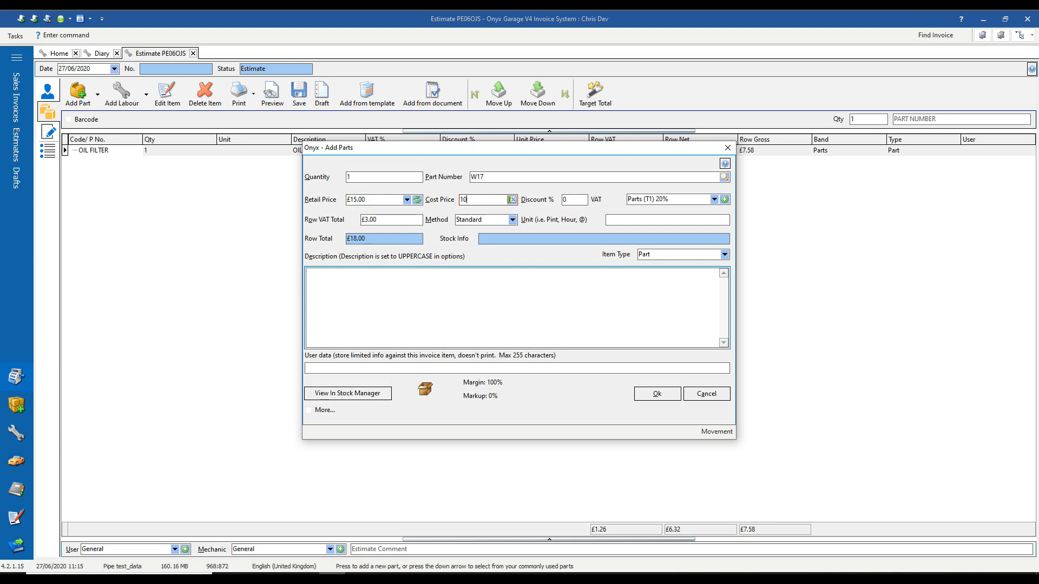
pyautogui.press('Tab')
pyautogui.press('Tab')
pyautogui.press('Tab')
pyautogui.press('Tab')
pyautogui.press('Tab')
pyautogui.press('Tab')
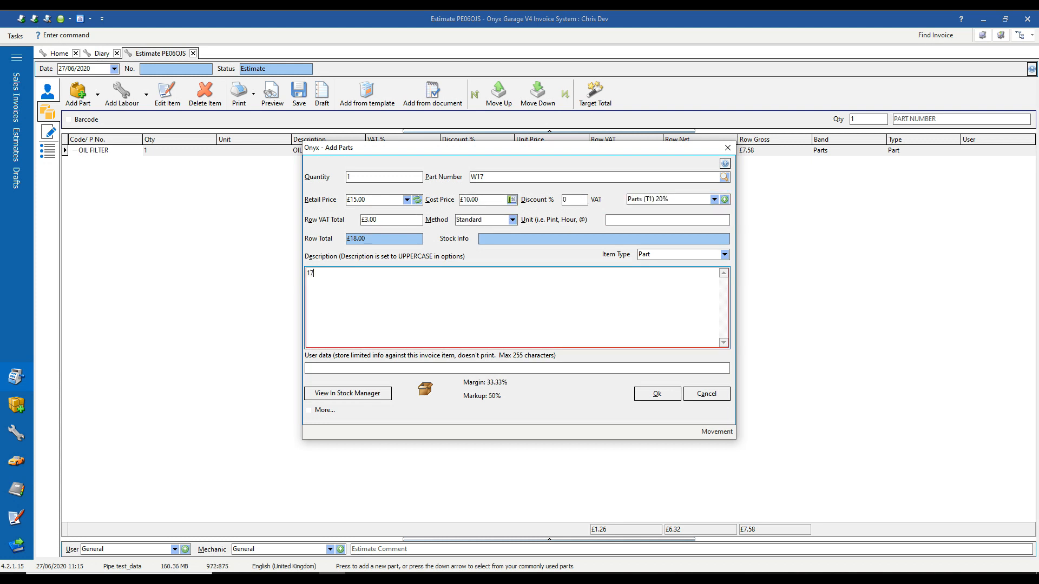
pyautogui.write('17" WIPER BLADE')
pyautogui.click(655, 393)
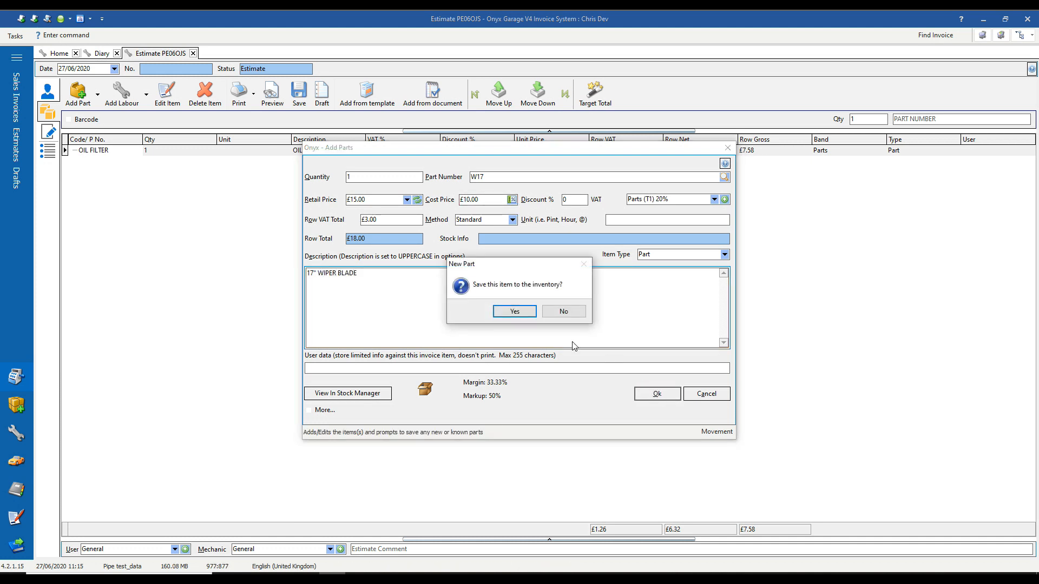
pyautogui.click(515, 311)
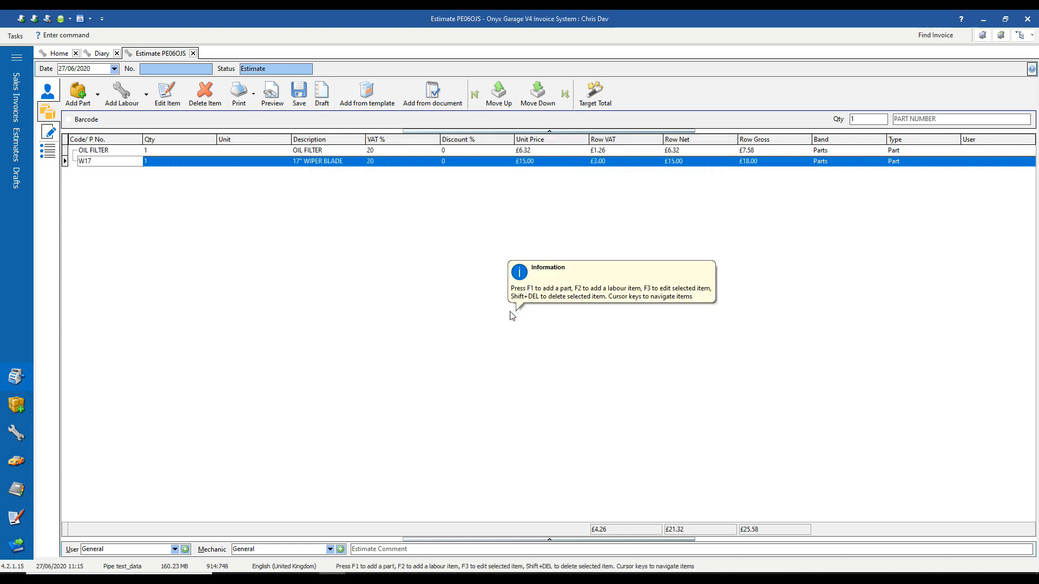
# Look up part W17 in a second Add Parts form, then discard it unadded.
pyautogui.click(78, 93)
pyautogui.click(535, 177)
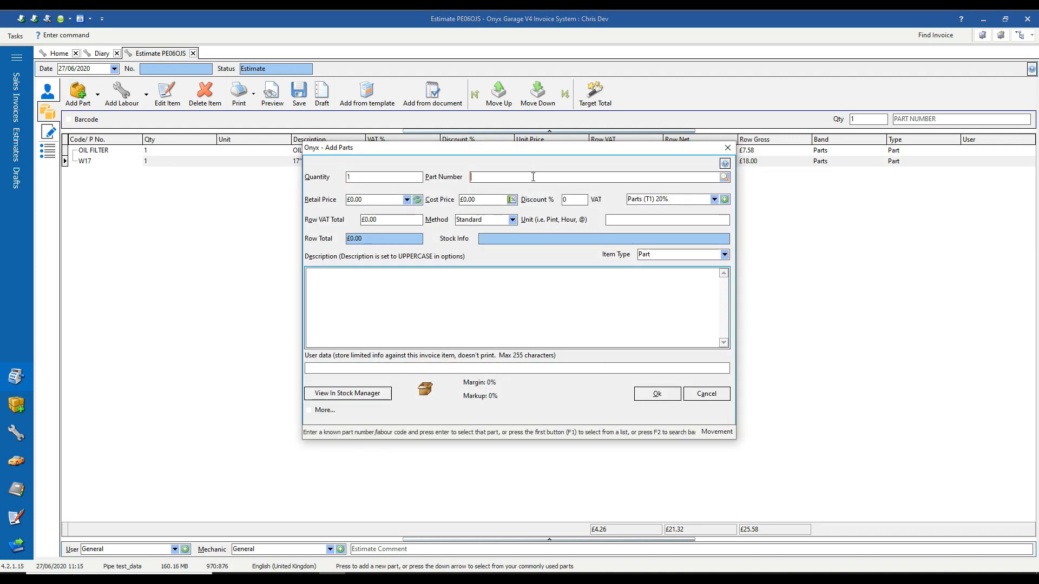
pyautogui.write('W17')
pyautogui.press('Return')
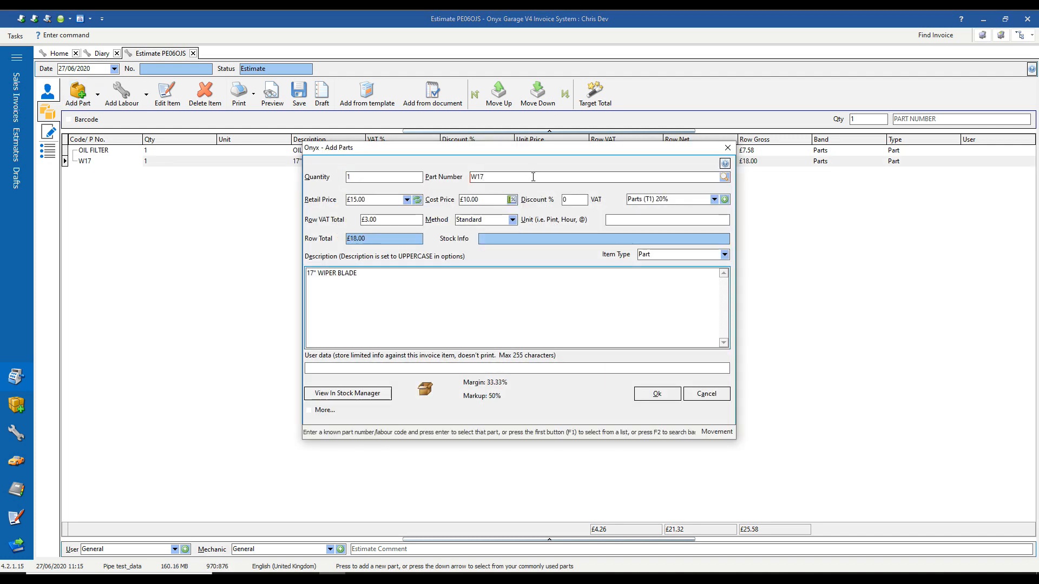
pyautogui.click(706, 395)
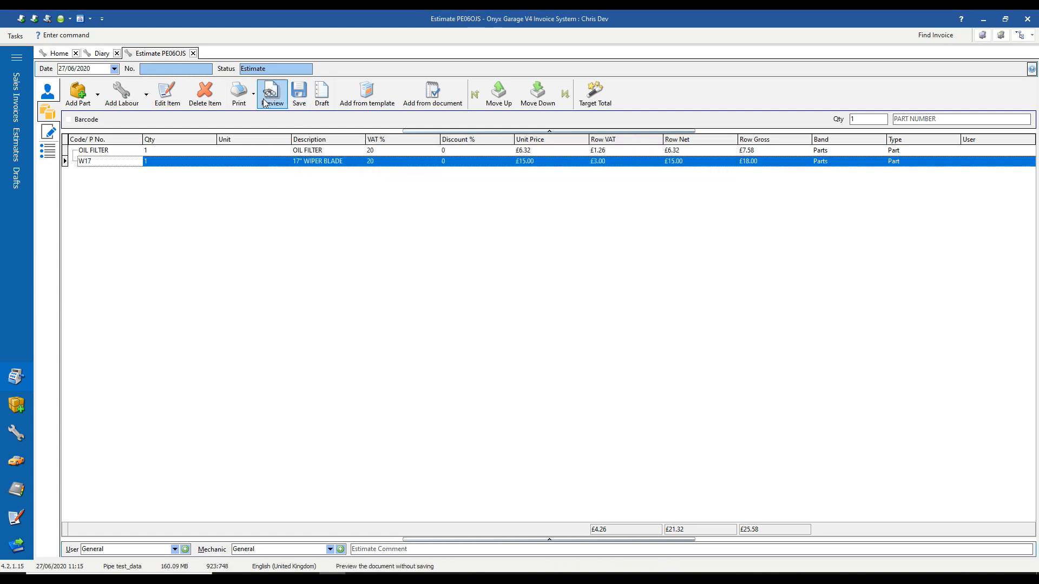
# Complete the estimate, review its print preview and e-mail options, then close the preview.
pyautogui.click(241, 101)
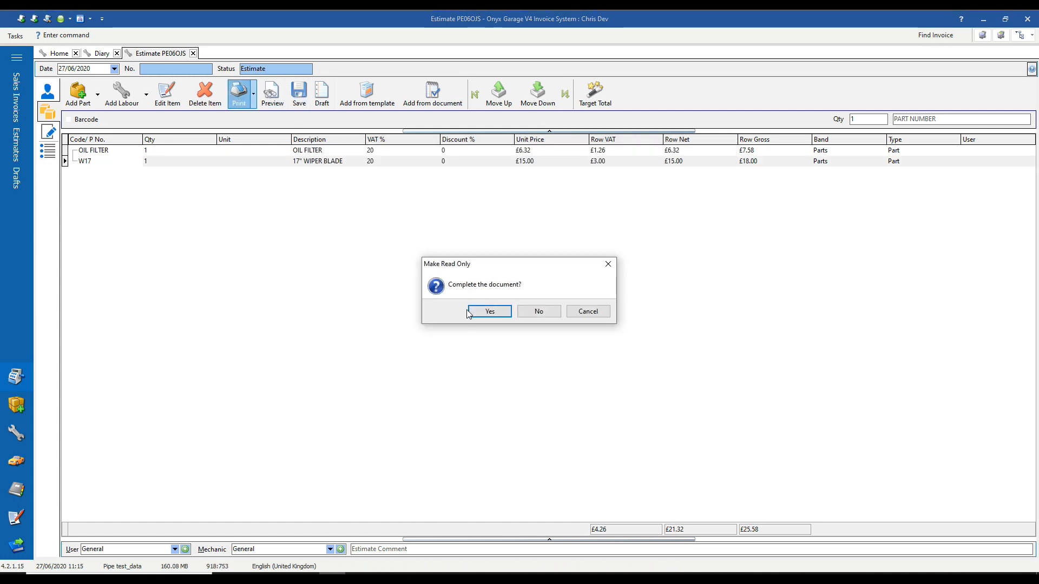
pyautogui.click(479, 313)
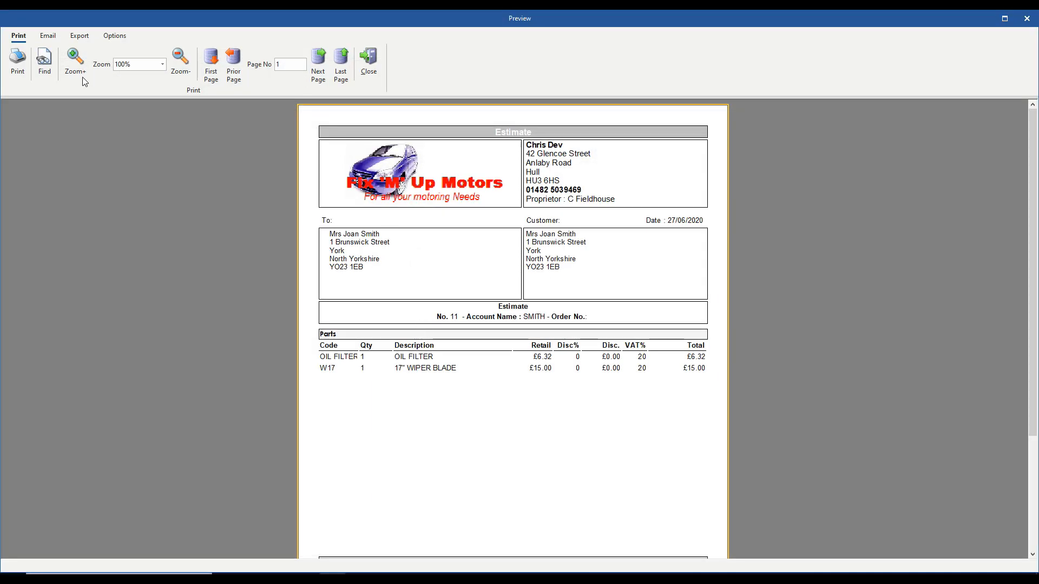
pyautogui.click(48, 36)
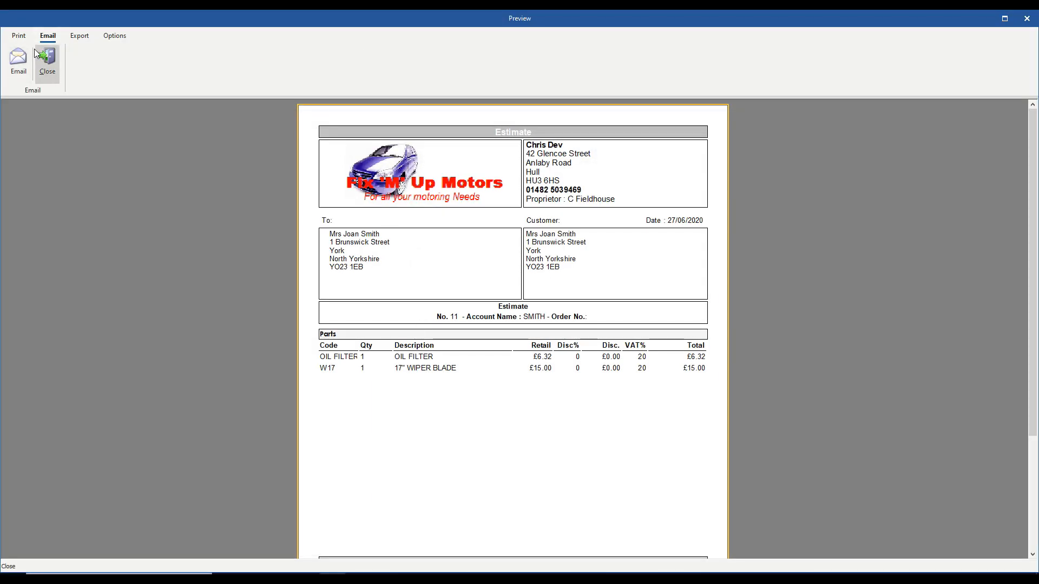
pyautogui.click(18, 35)
pyautogui.click(364, 63)
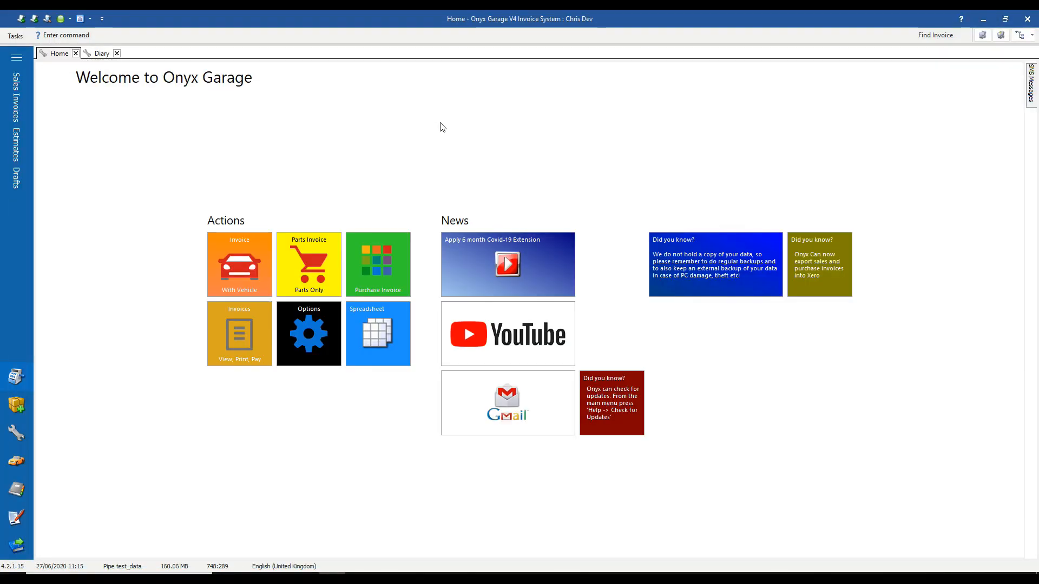
# Open View Estimates from the Tasks menu and preview estimate No. 11 totalling £25.58.
pyautogui.click(1022, 35)
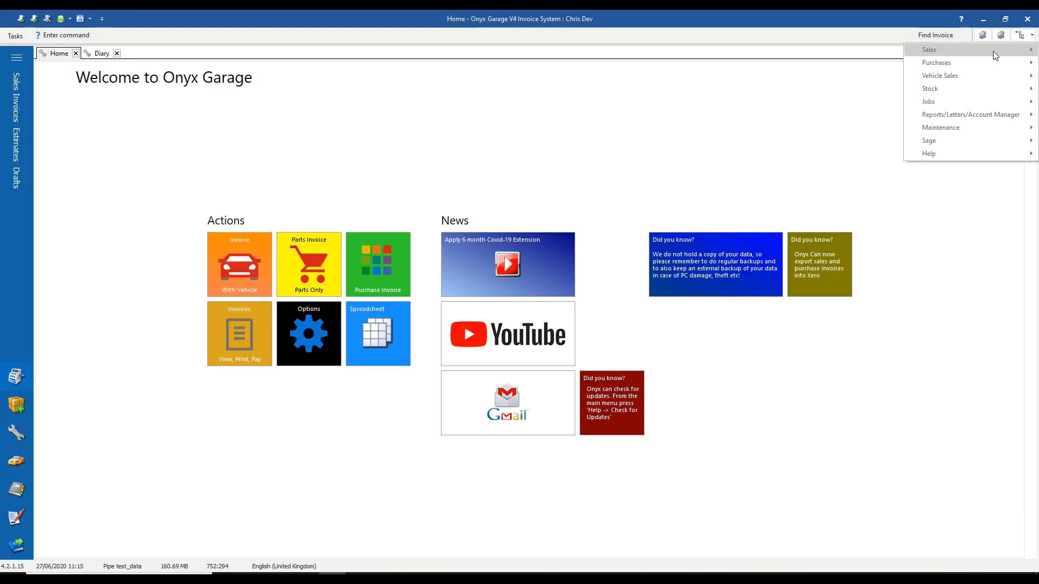
pyautogui.moveTo(987, 51)
pyautogui.click(806, 181)
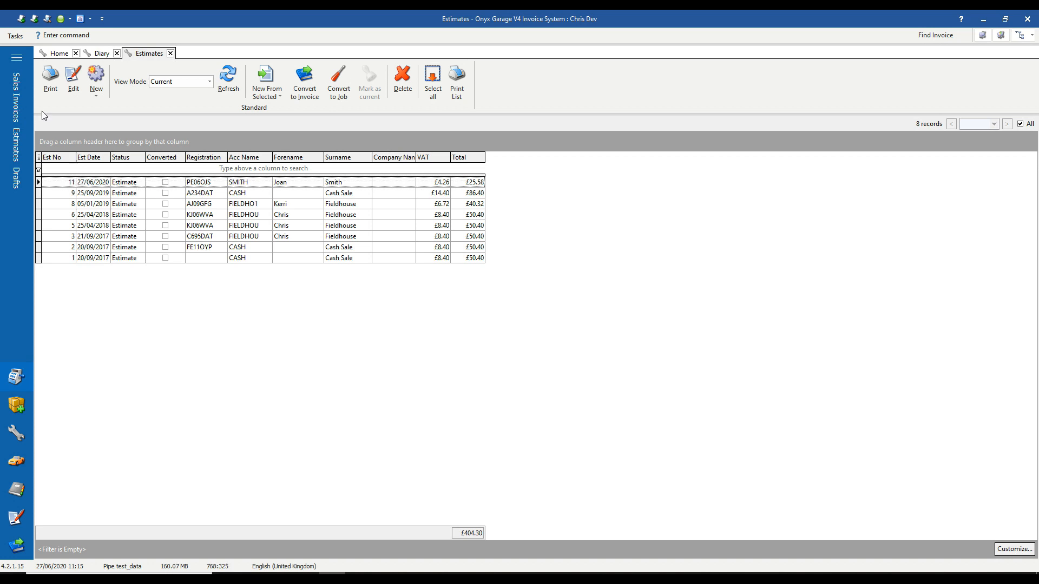
pyautogui.click(50, 78)
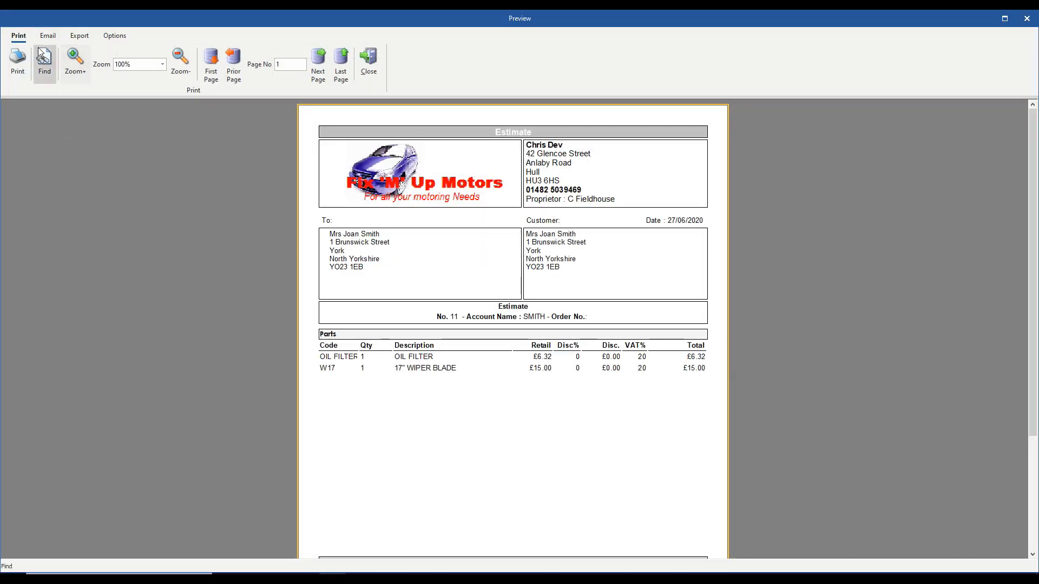
pyautogui.click(369, 59)
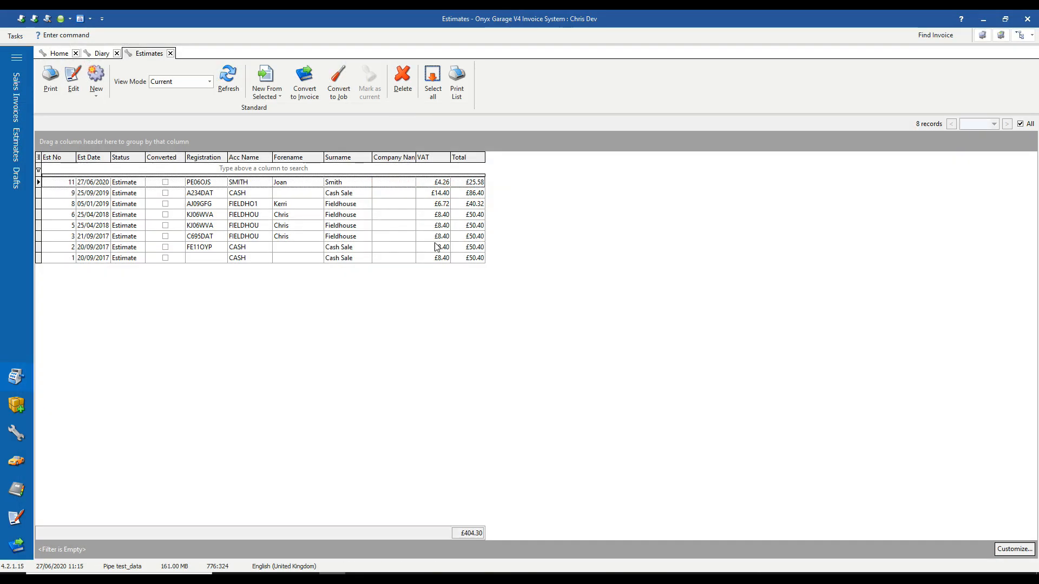